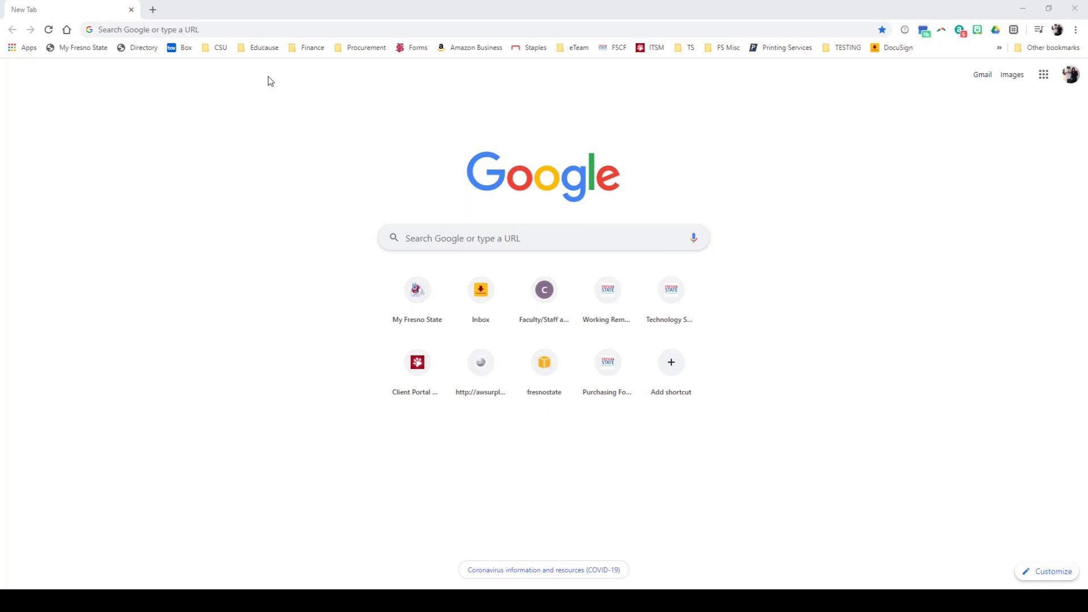
- Go to the docusign.com website
click(241, 27)
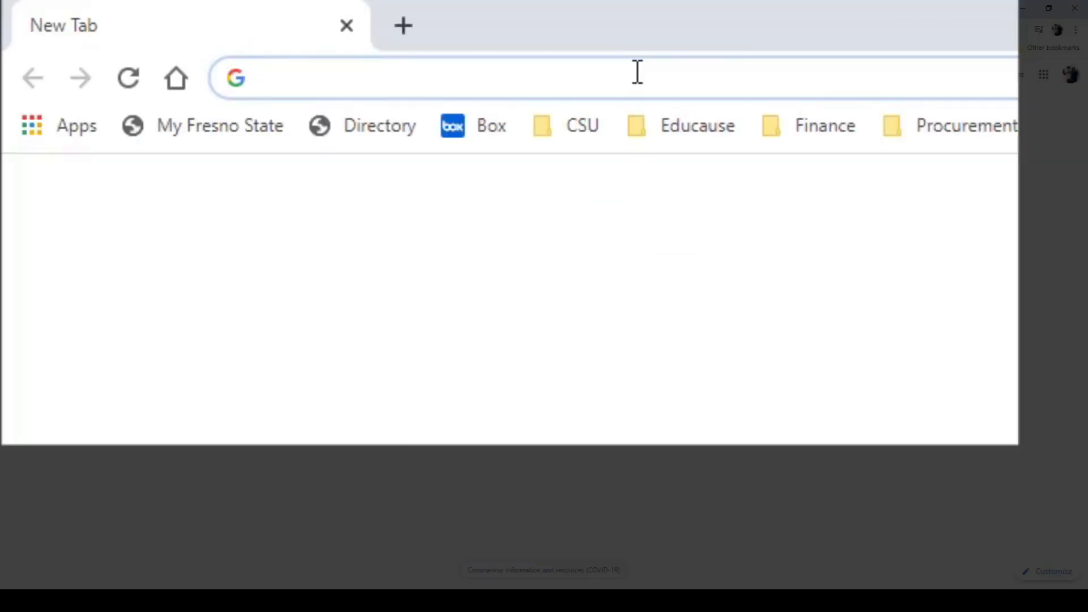
text(docu)
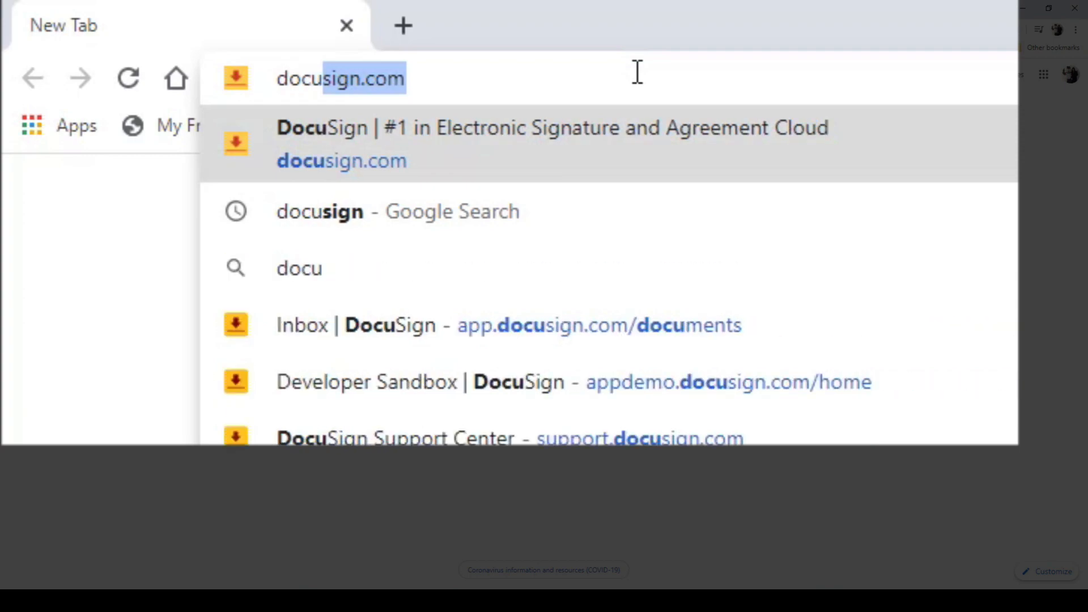
key(Return)
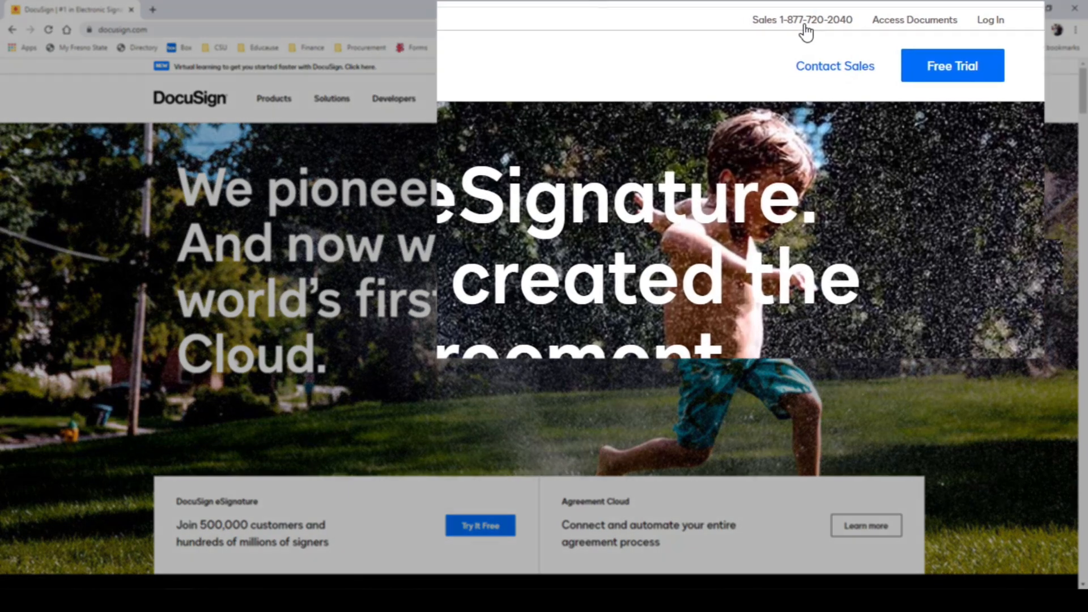
- Log in to DocuSign with the account e-mail and continue as the California State University, Fresno (NA2) user
click(920, 72)
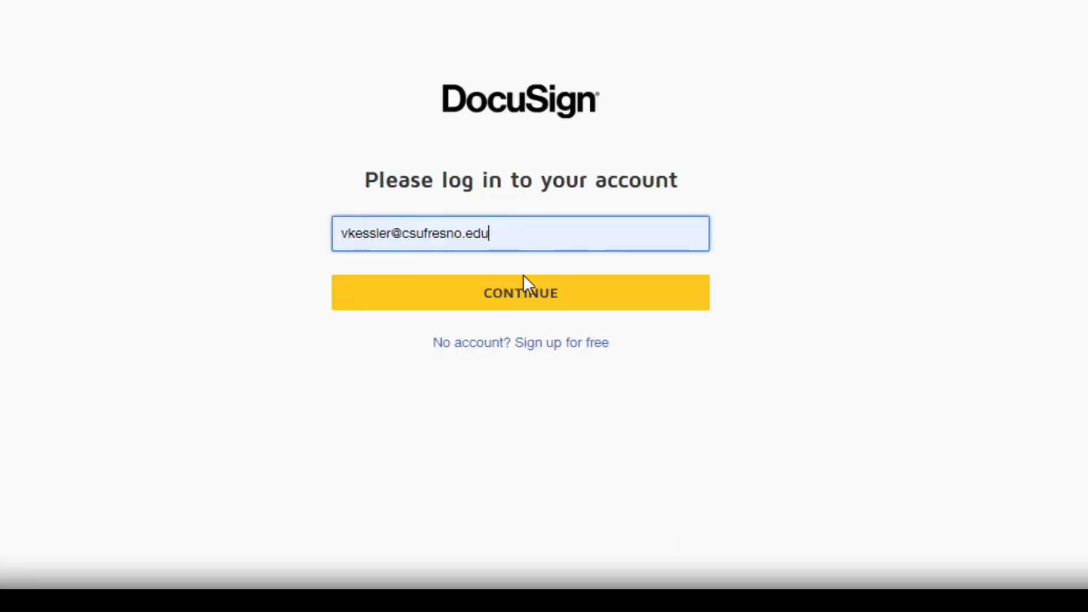
click(533, 293)
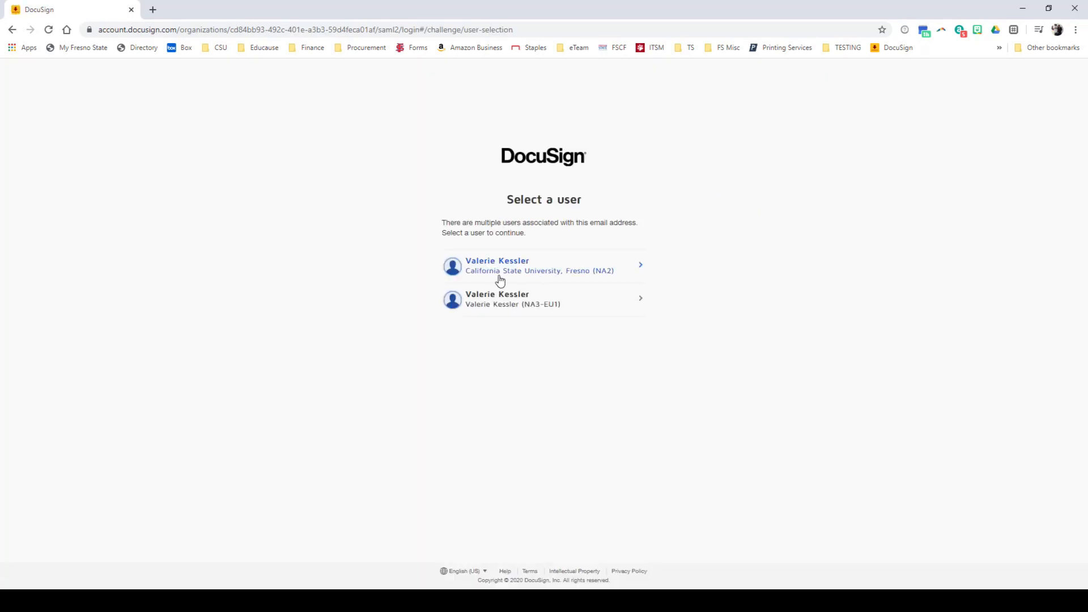
click(514, 267)
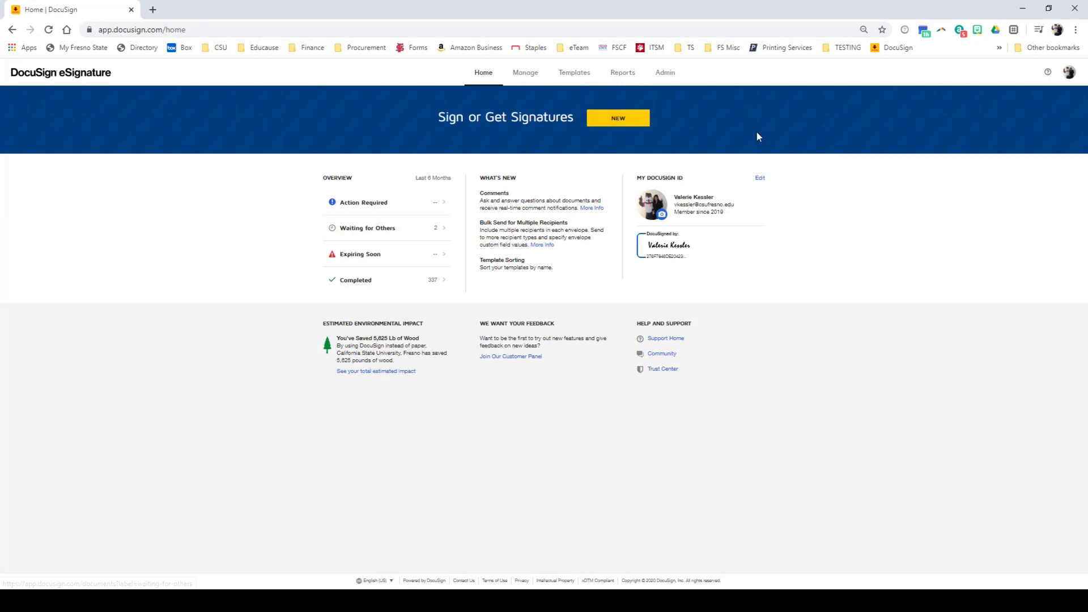
- Start a new envelope and upload PurchaseRequisition.pdf, declining the suggested matching templates
click(623, 118)
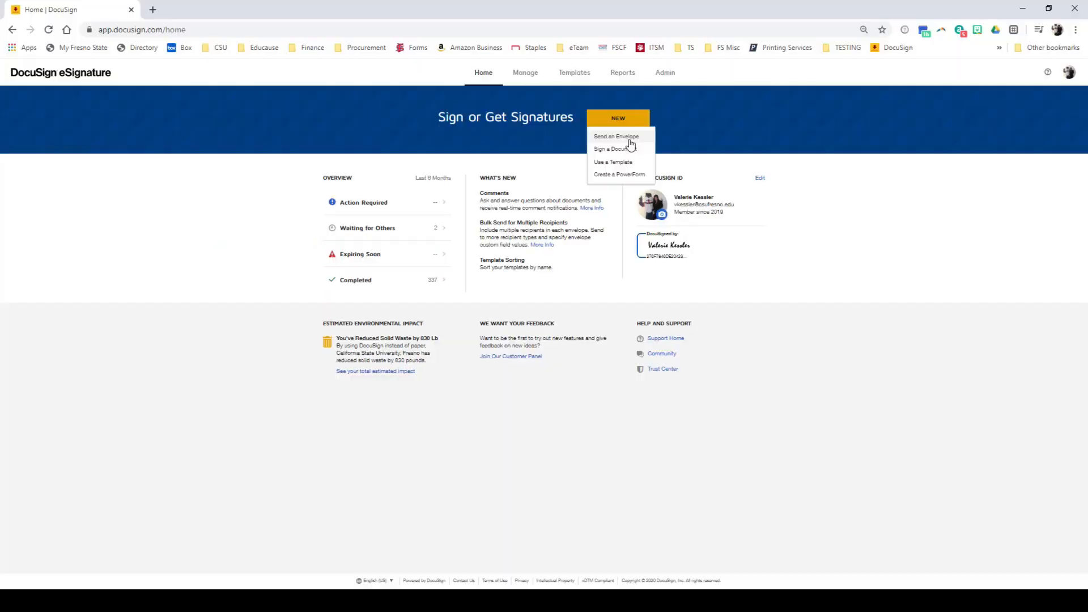
click(759, 128)
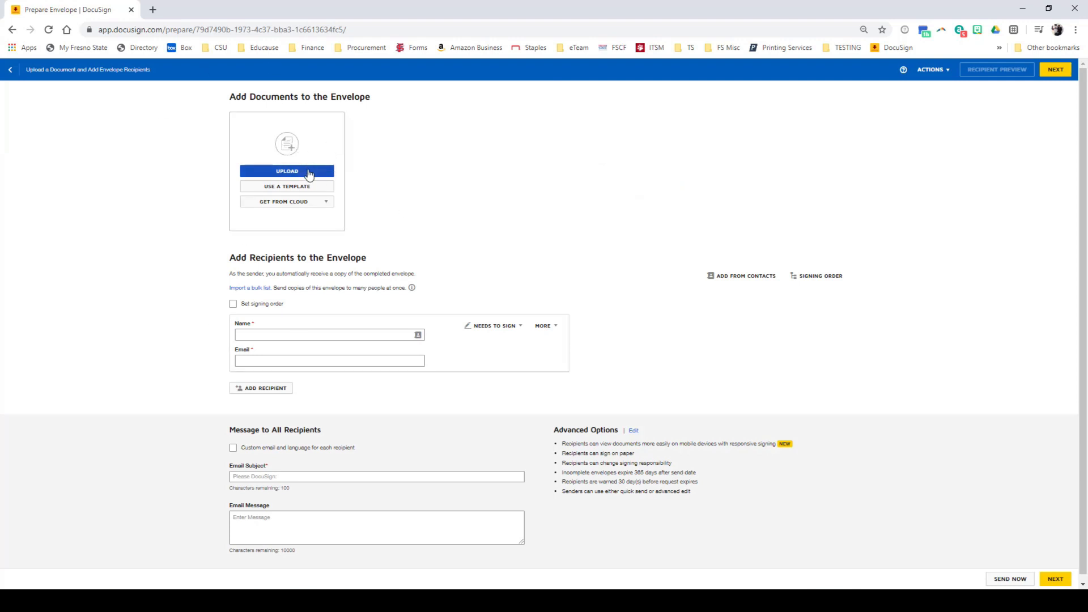
click(309, 174)
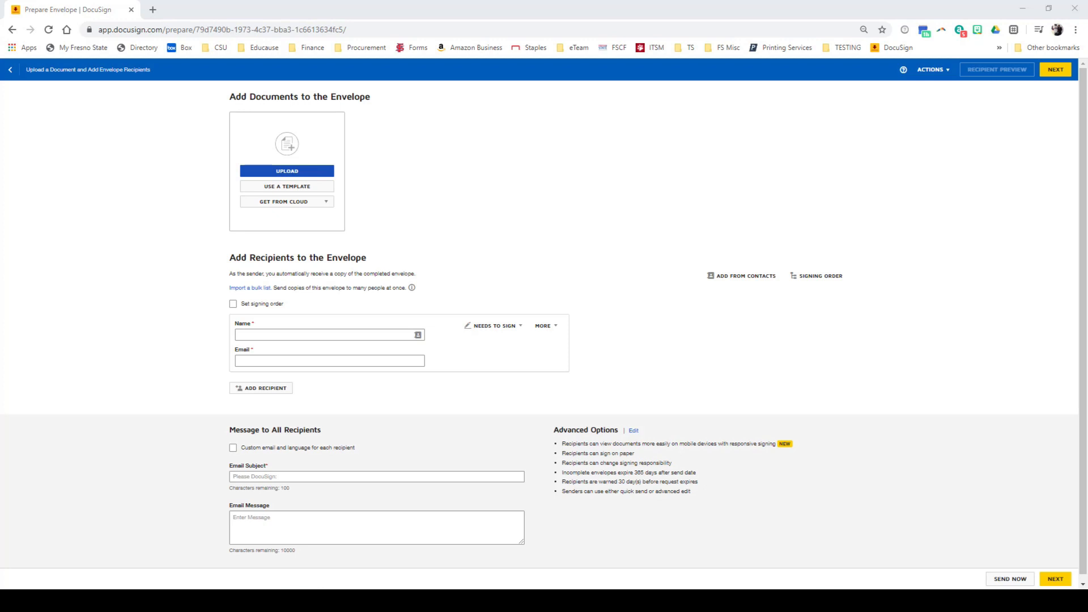
key(Return)
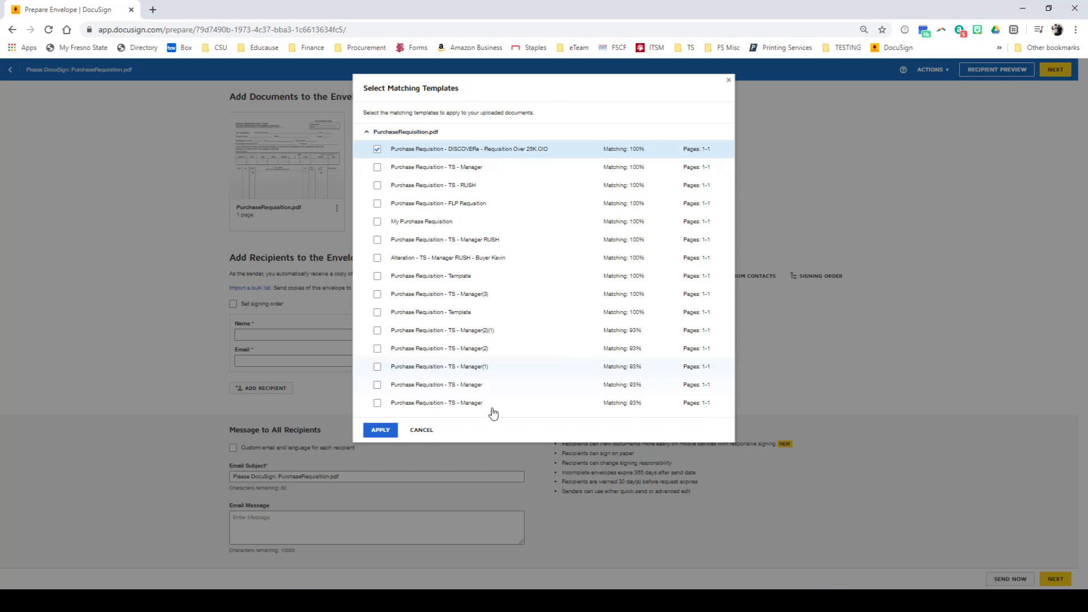
click(419, 432)
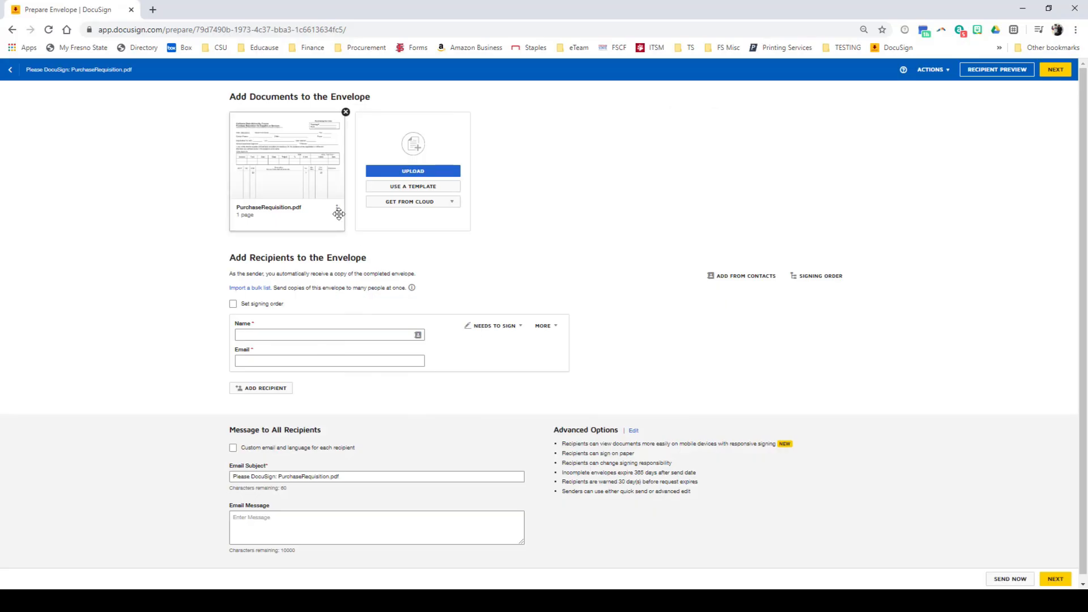
- Apply the "Purchase Requisition - Template" from the shared Procurement folder to PurchaseRequisition.pdf
click(337, 209)
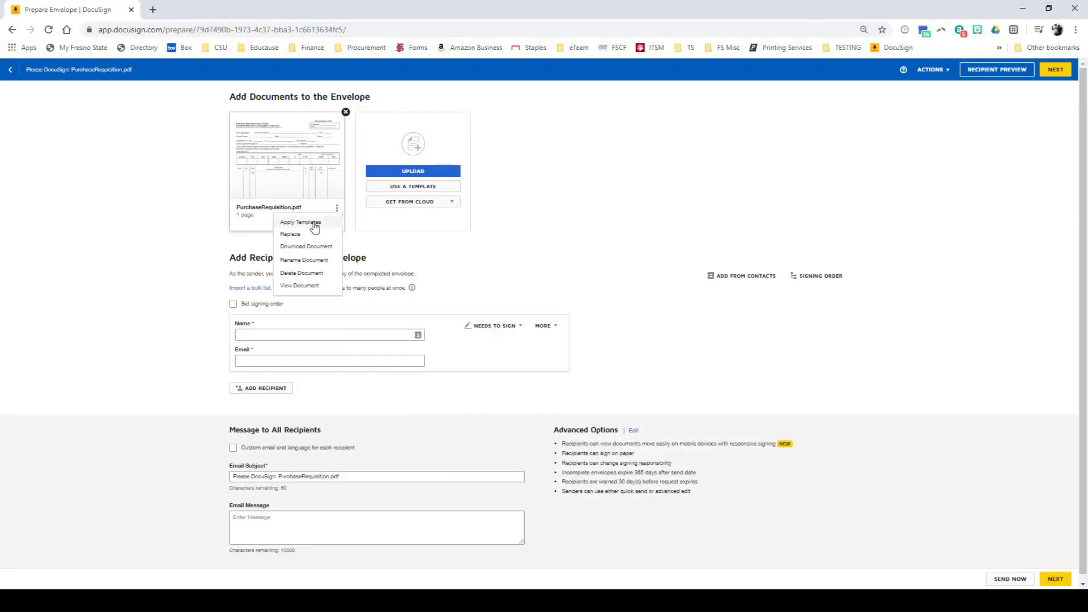
click(539, 240)
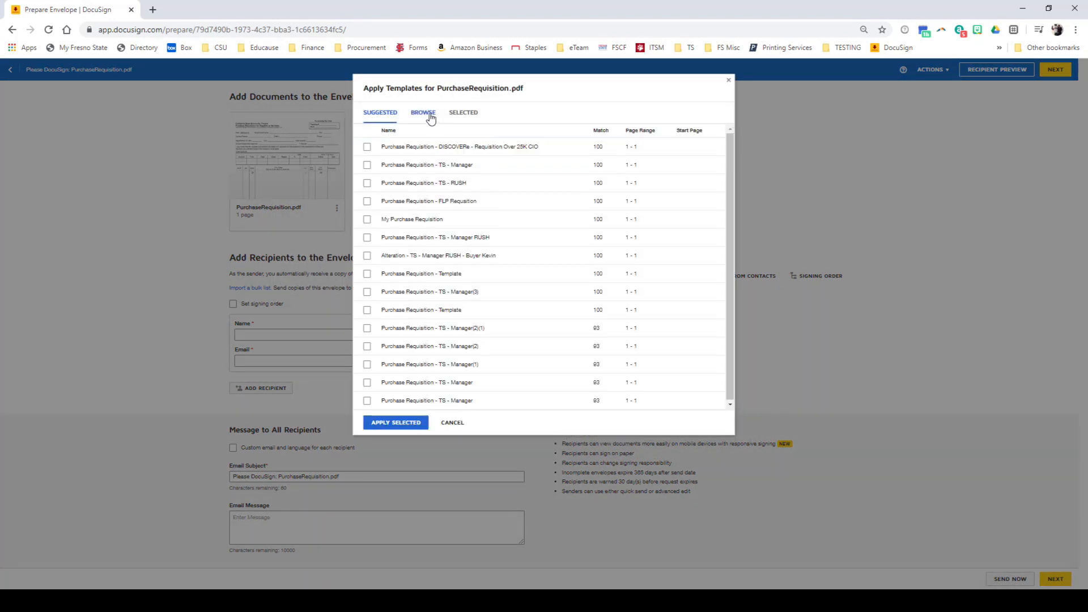
click(424, 114)
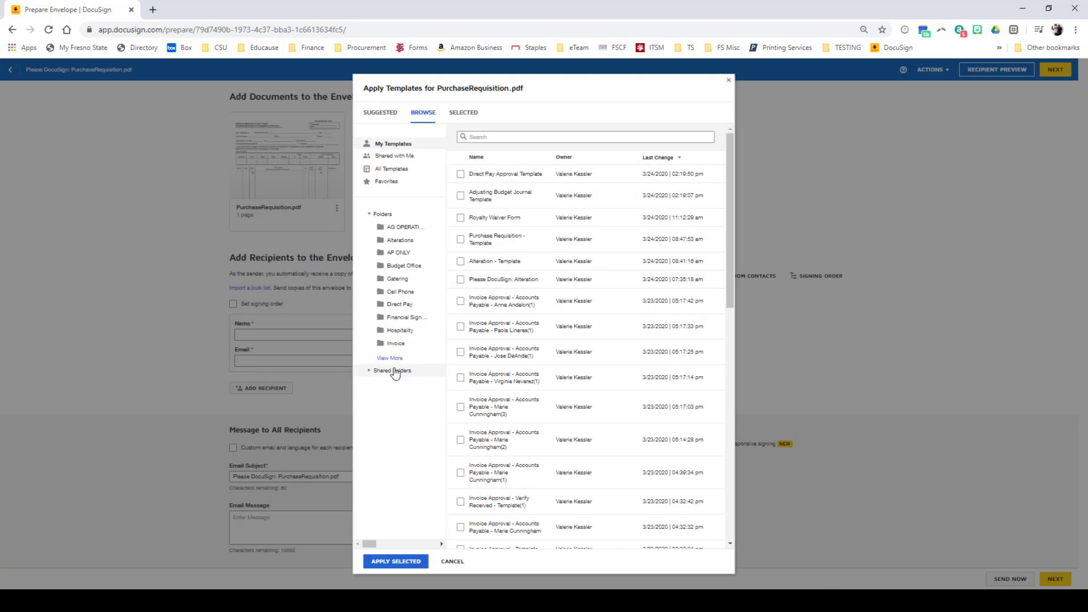
click(394, 372)
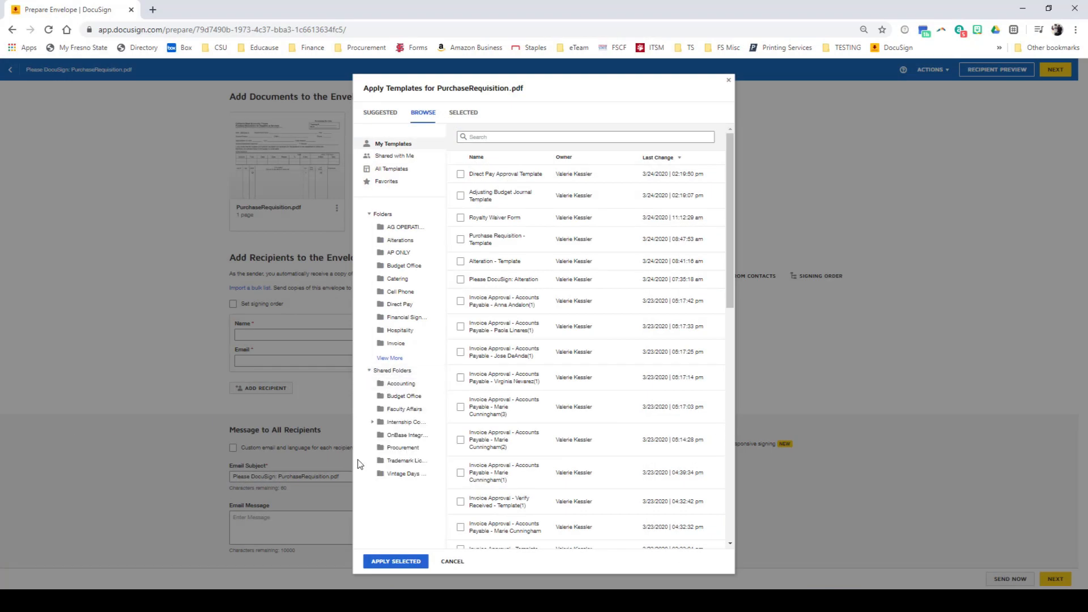
click(403, 449)
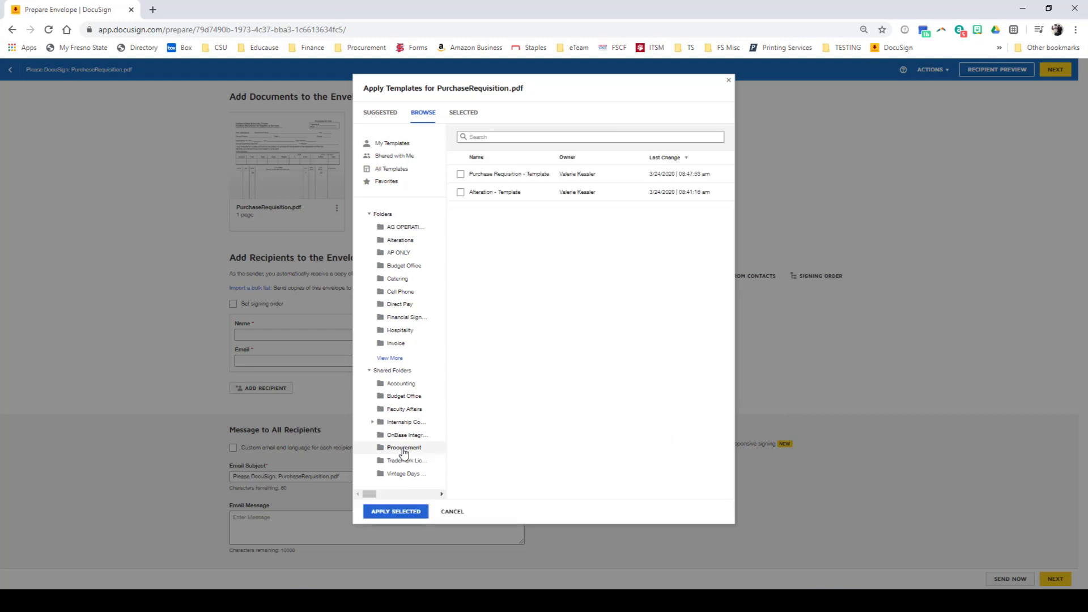
click(461, 175)
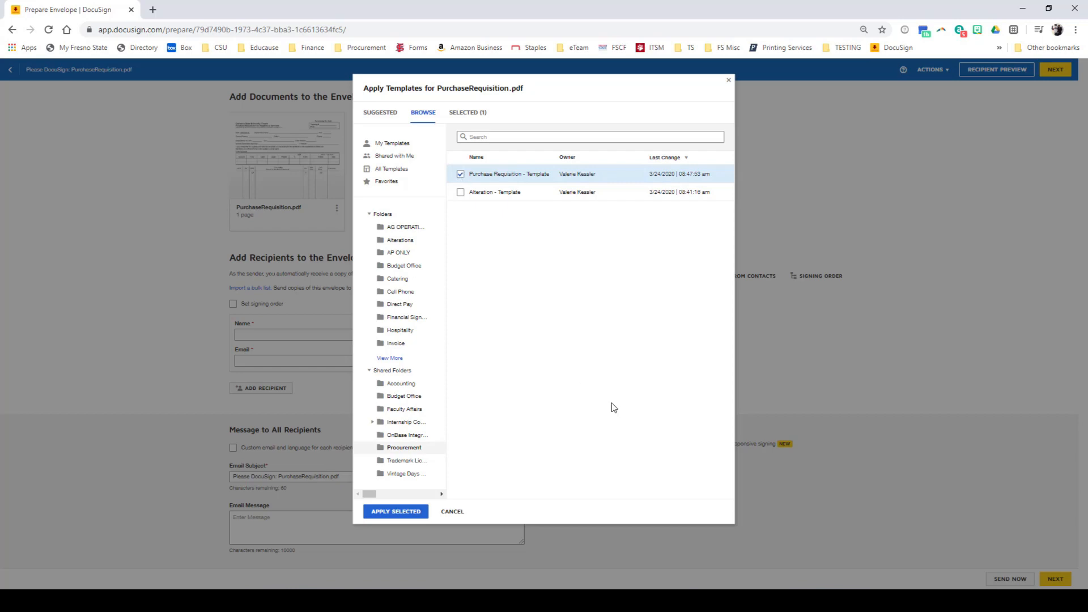
click(426, 517)
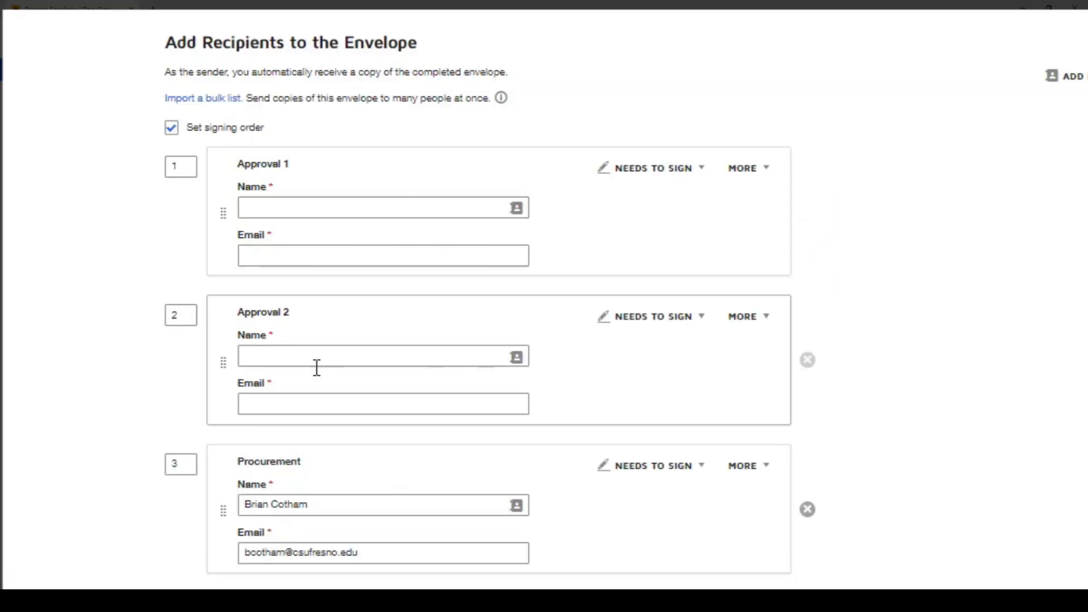
- Fill in the Approval 1 and Approval 2 recipients with the sender's own suggested contact name and e-mail
click(452, 206)
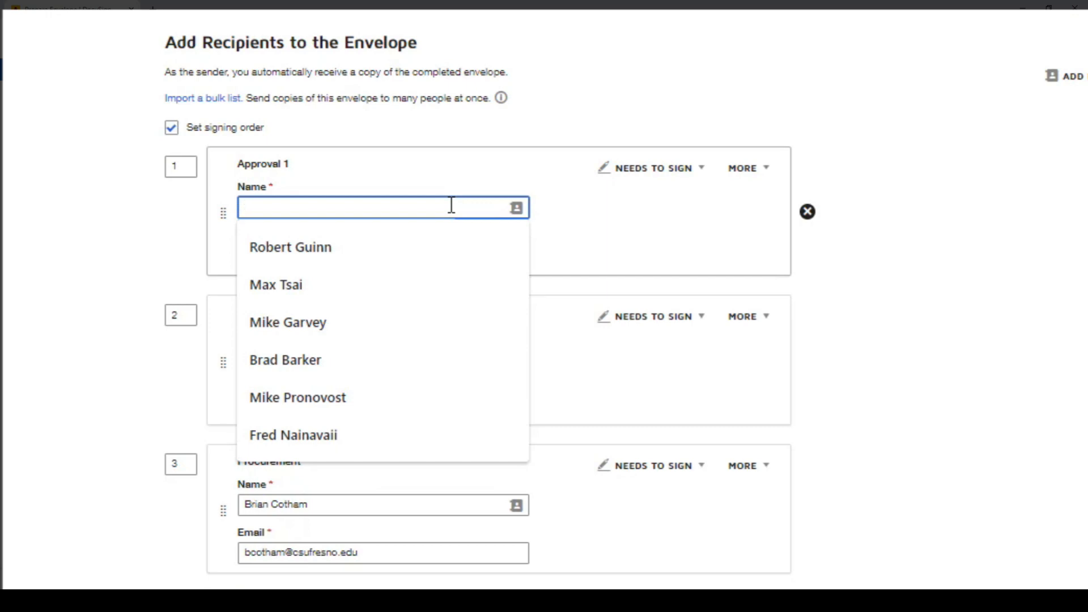
text(vkes)
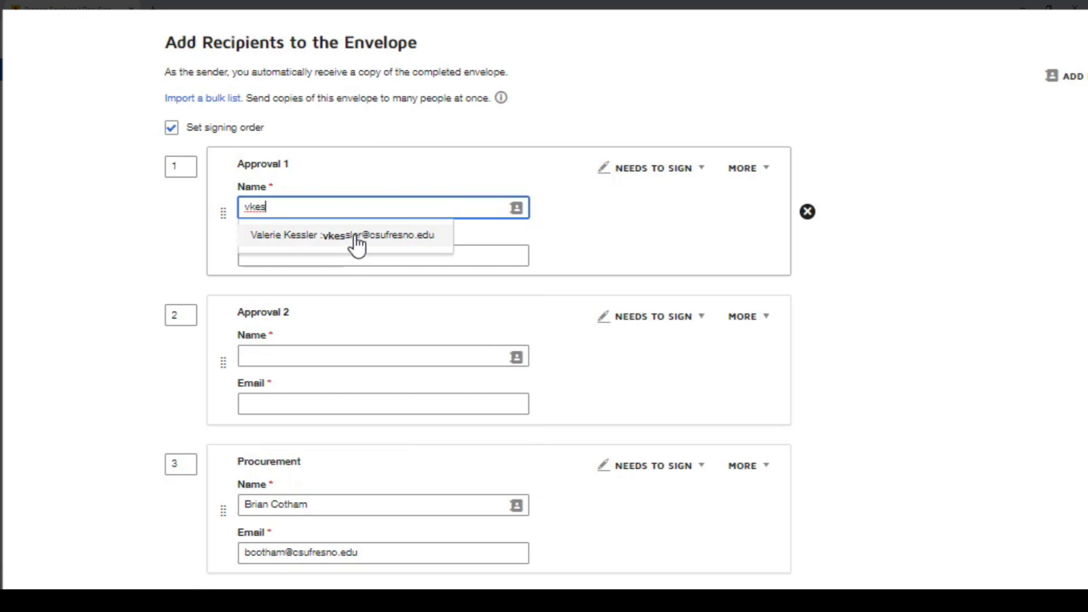
click(355, 237)
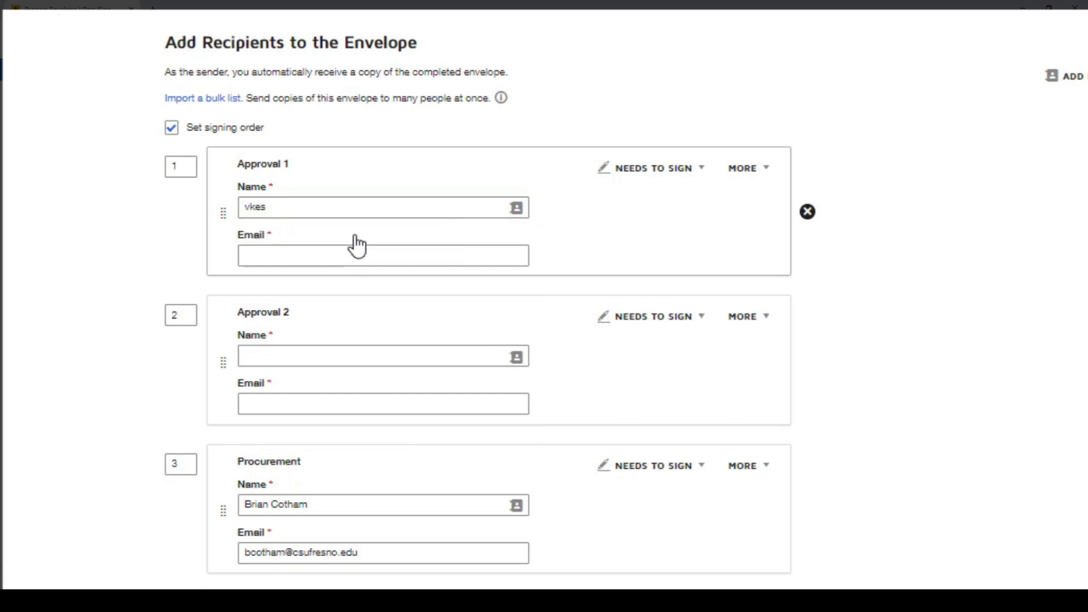
click(311, 359)
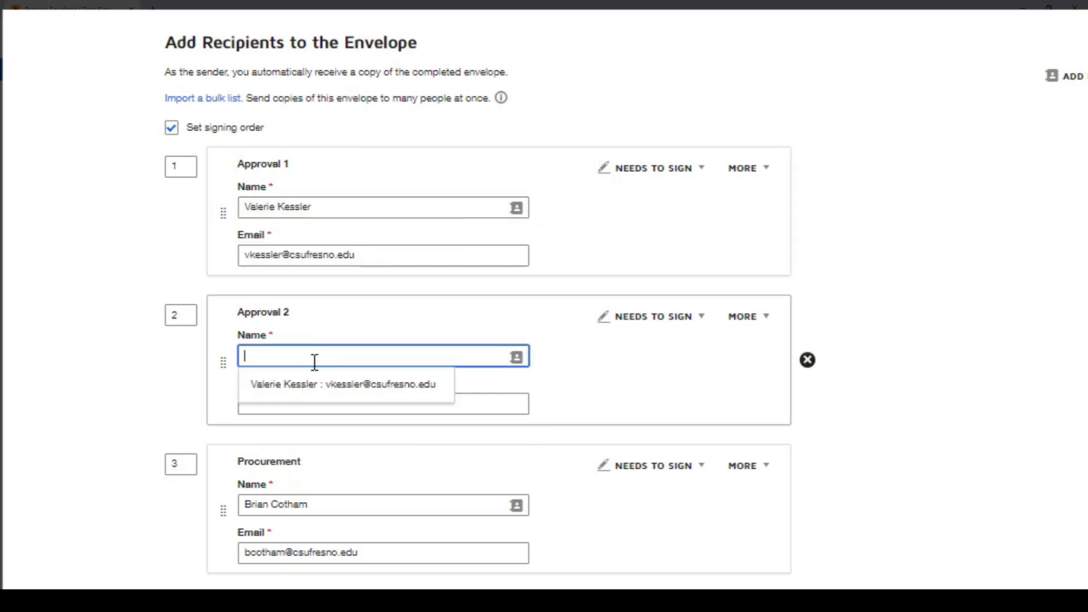
click(316, 385)
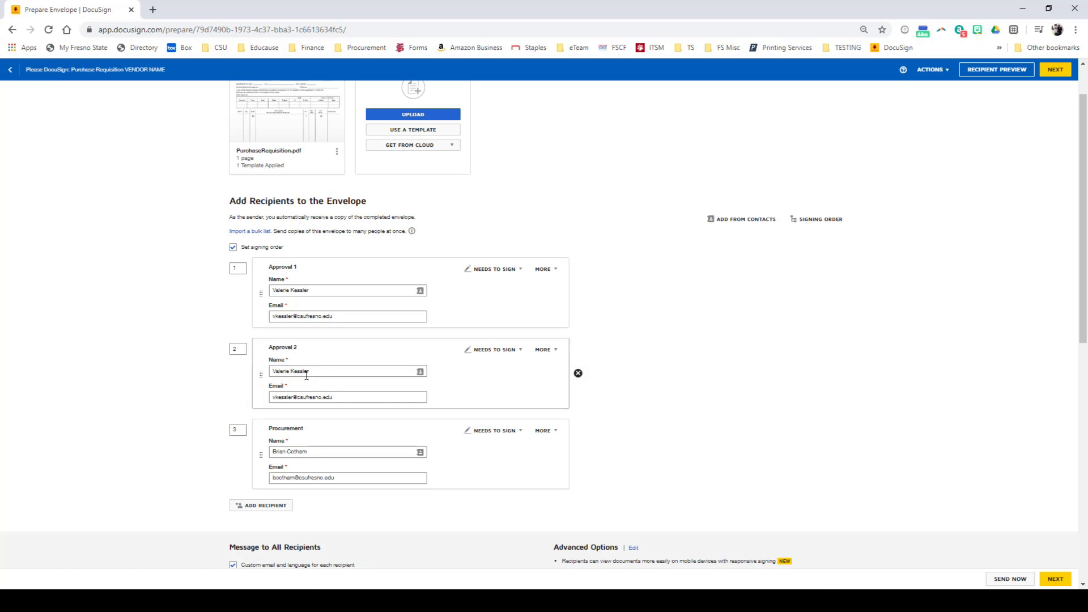
- Replace VENDOR NAME in the first recipient's email subject with "Graybar - Technology Services"
scroll(308, 376, down, 1)
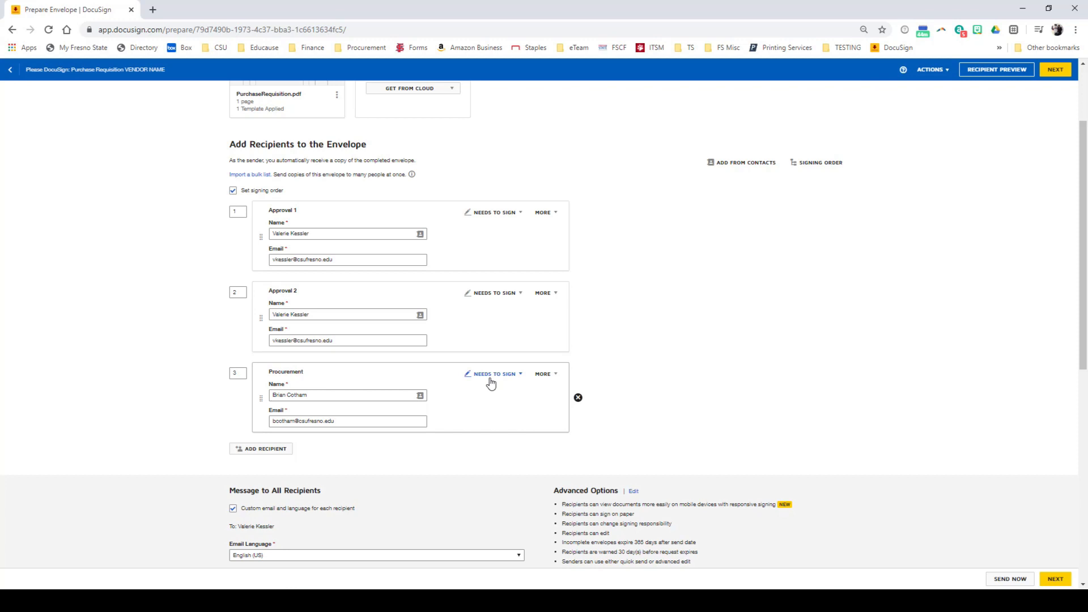
scroll(618, 308, down, 5)
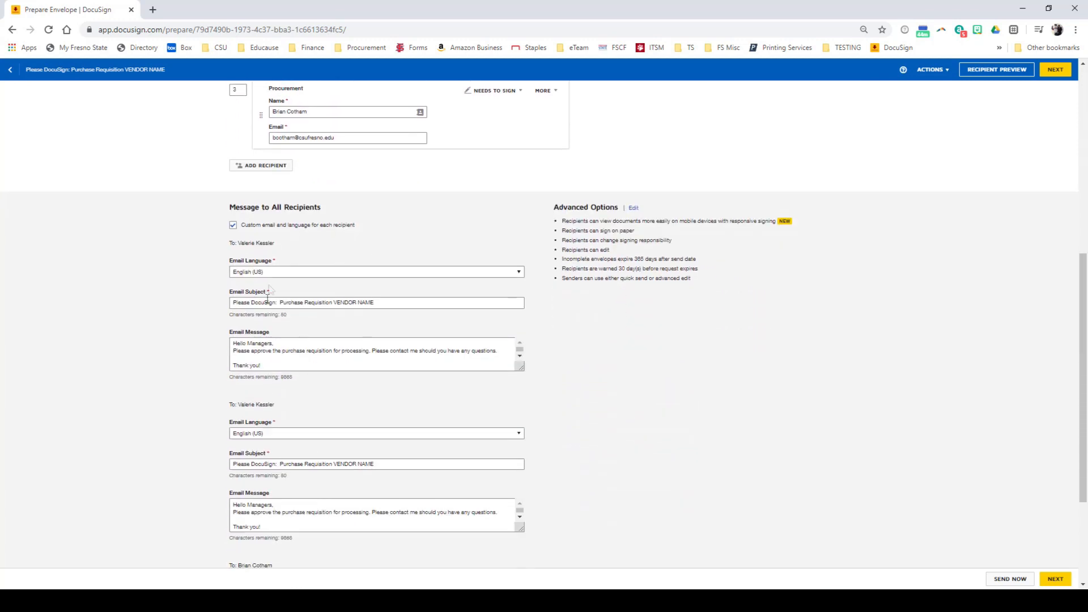
click(332, 303)
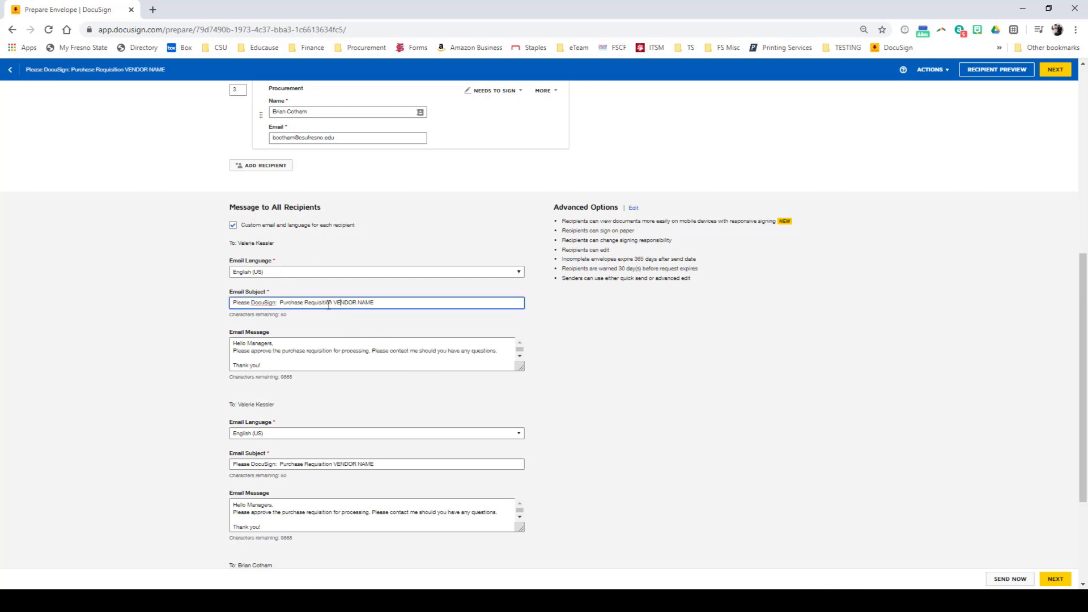
drag(332, 303, 458, 289)
key(BackSpace)
text(Graybar - Technology Services)
- Copy "Graybar - Technology Services" over VENDOR NAME in the second approver's and the Procurement recipient's email subjects
drag(423, 302, 341, 303)
drag(335, 464, 408, 464)
text(Graybar - Technology Services)
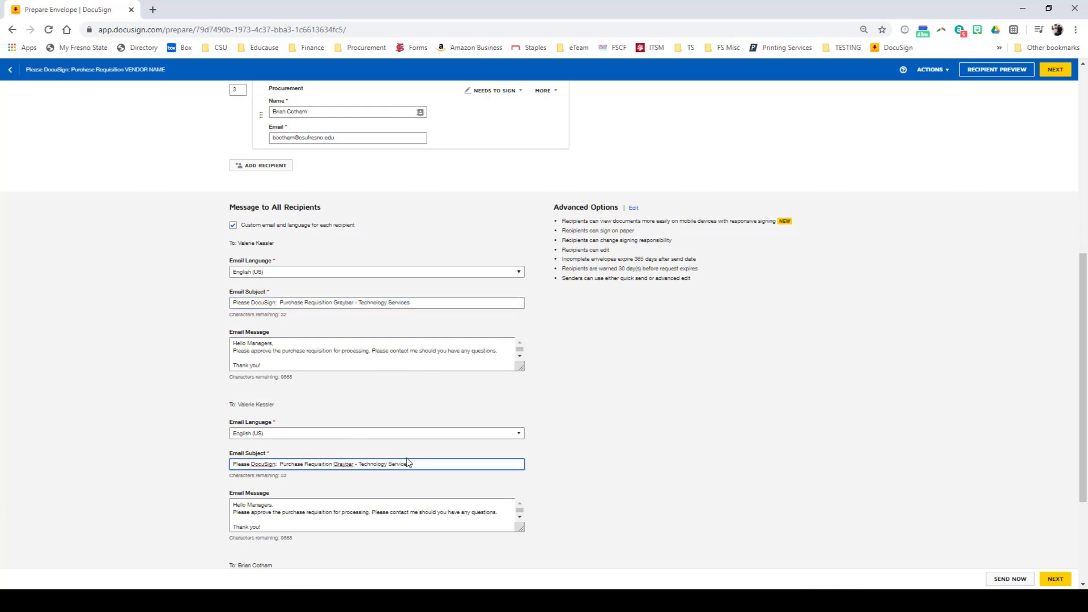
scroll(411, 462, down, 3)
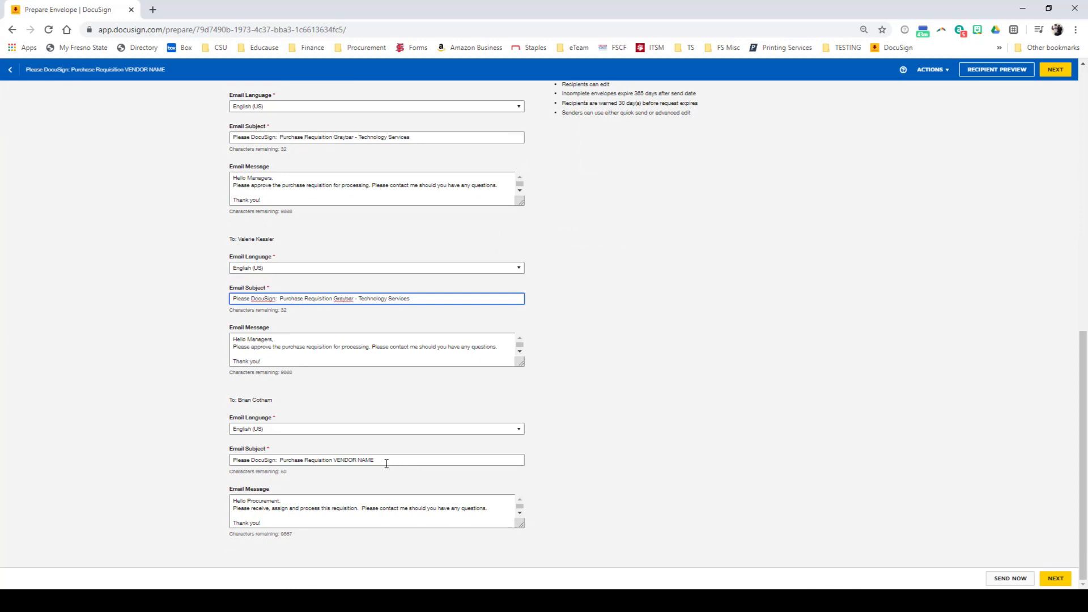
drag(334, 460, 413, 456)
click(333, 459)
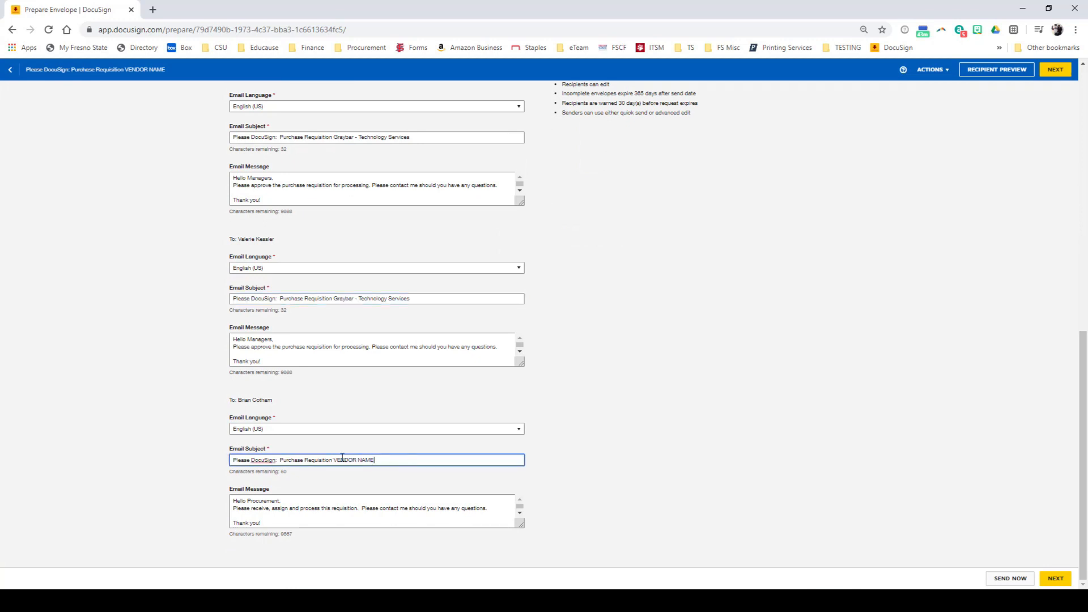
drag(335, 460, 432, 458)
text(Graybar - Technology Services)
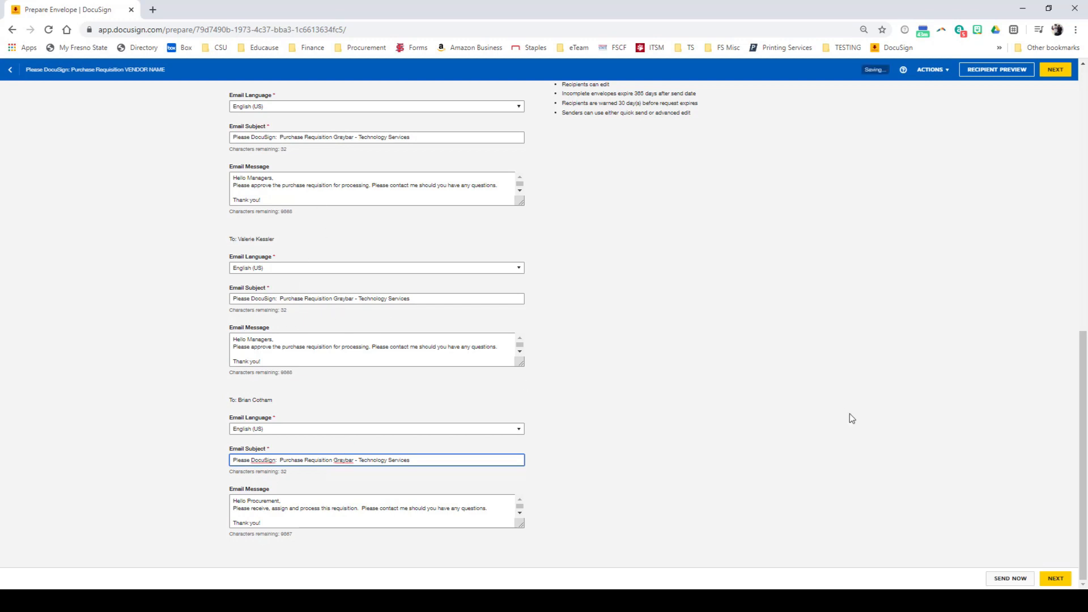
- Proceed to the envelope's fields and check which recipients the IT Review and School/Department Approval fields are assigned to
click(1056, 578)
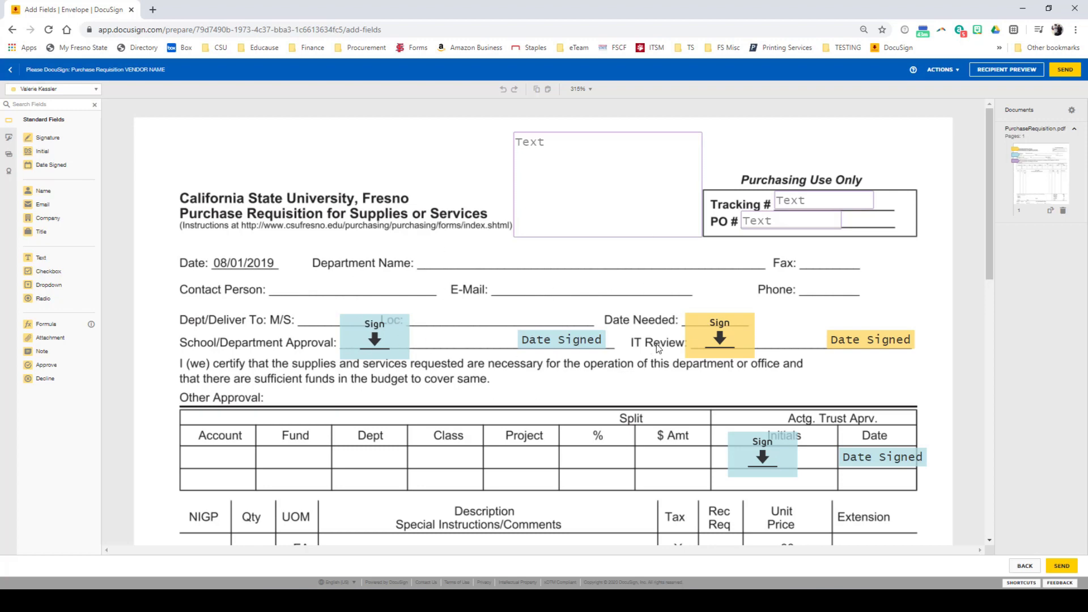
click(721, 335)
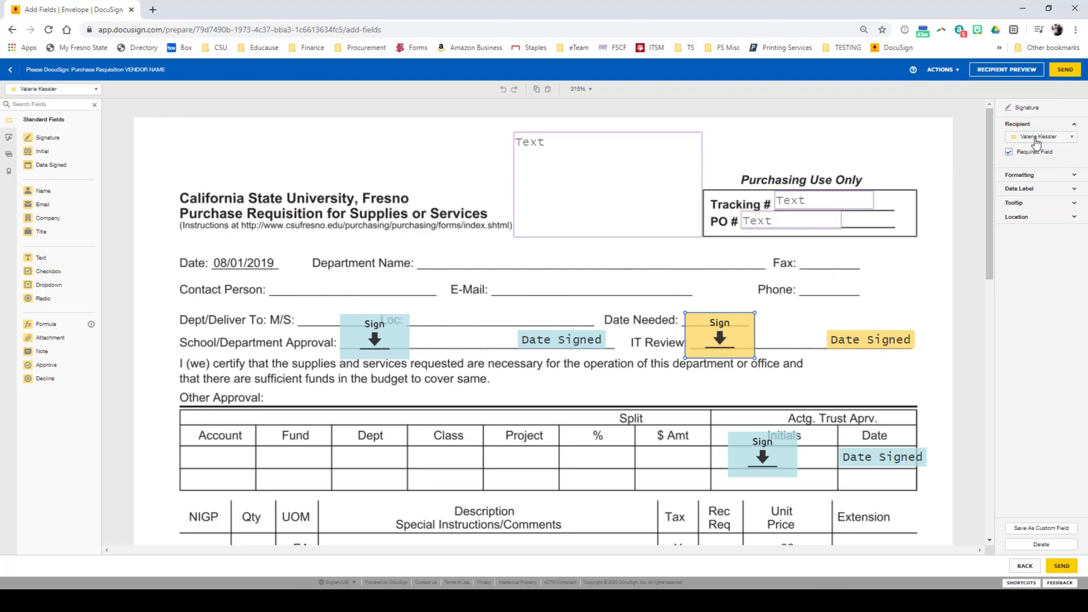
click(870, 338)
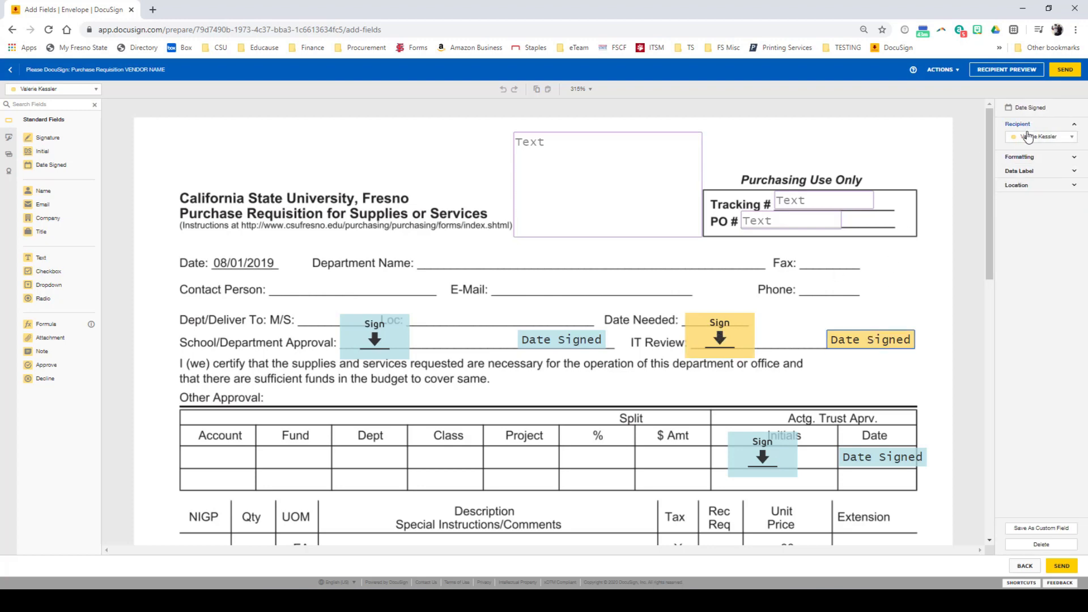
click(396, 347)
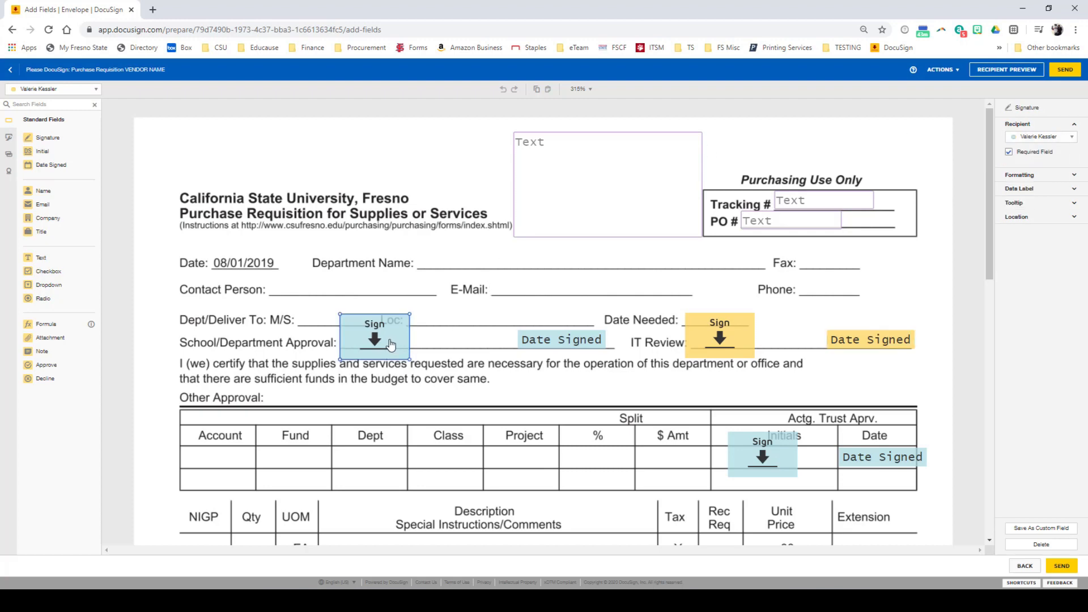
click(1057, 139)
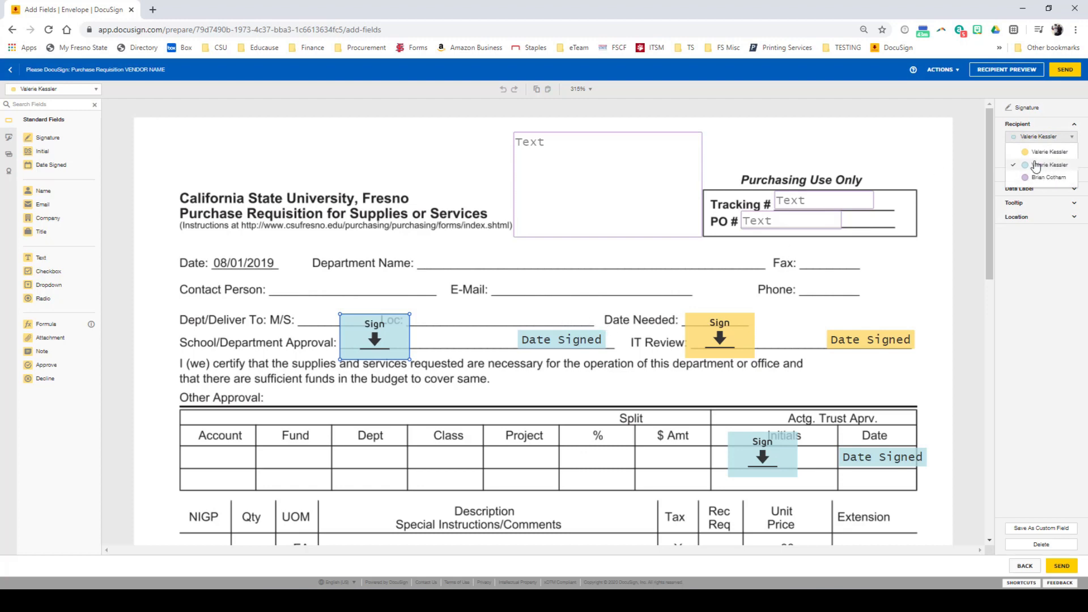
click(509, 275)
scroll(737, 397, down, 10)
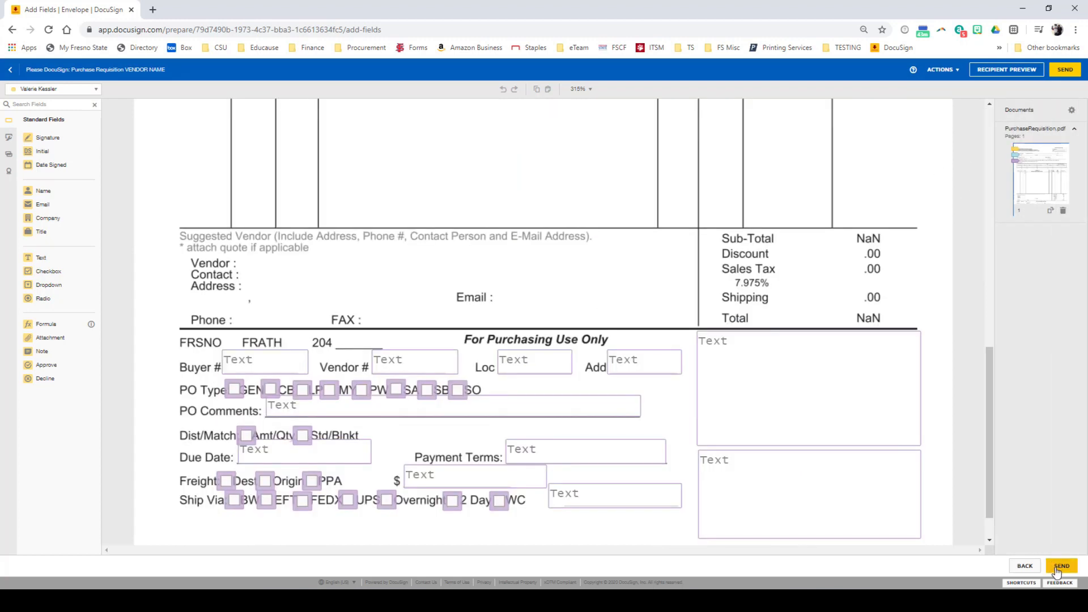
- Send the envelope with immediate signing, sign the IT Review field and finish the first approval
click(1060, 567)
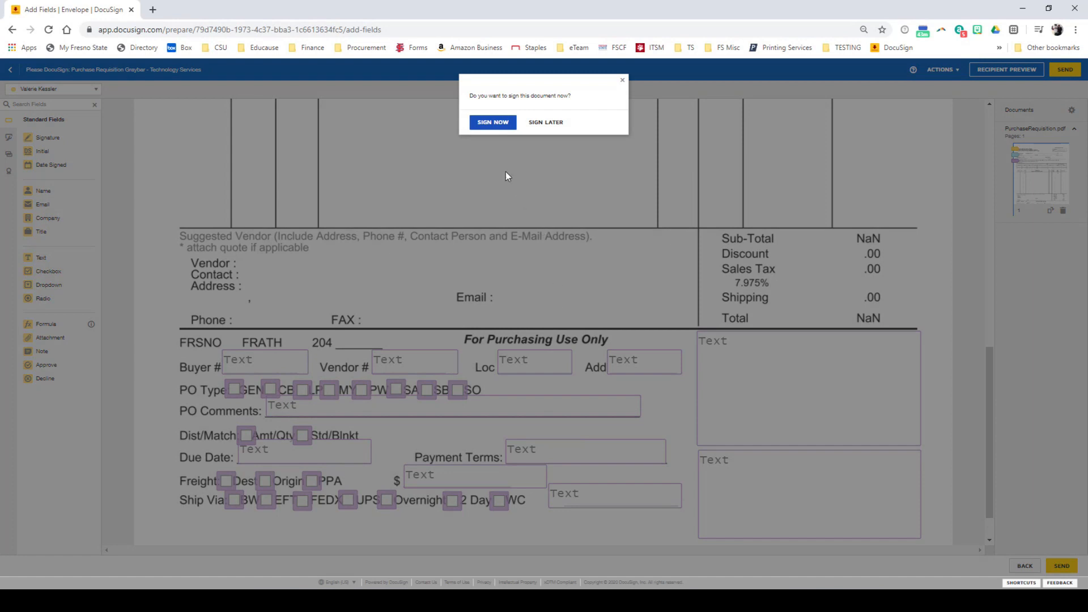
click(493, 123)
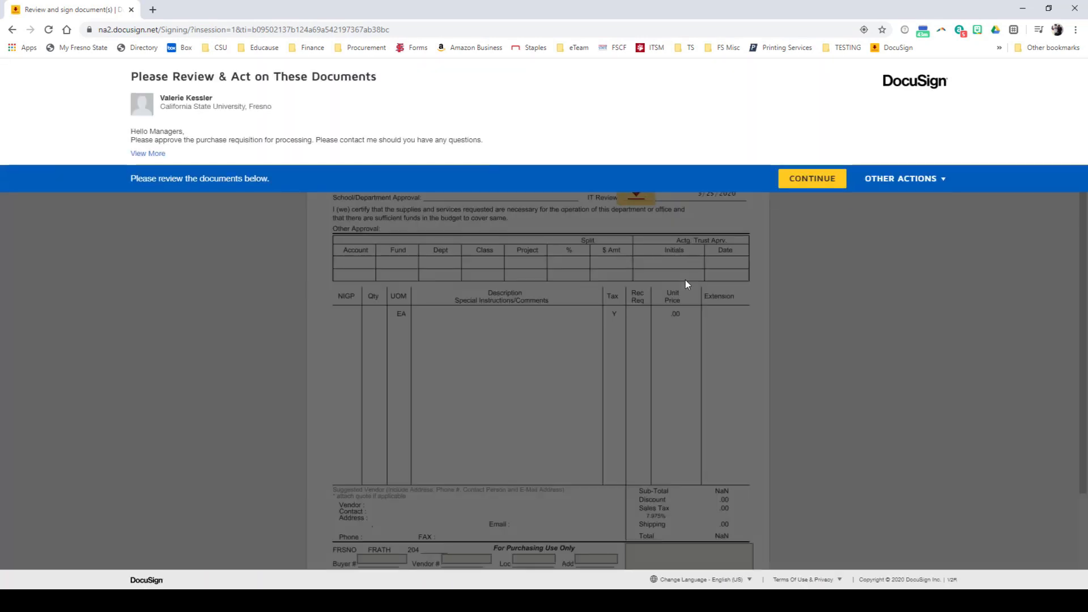
click(802, 181)
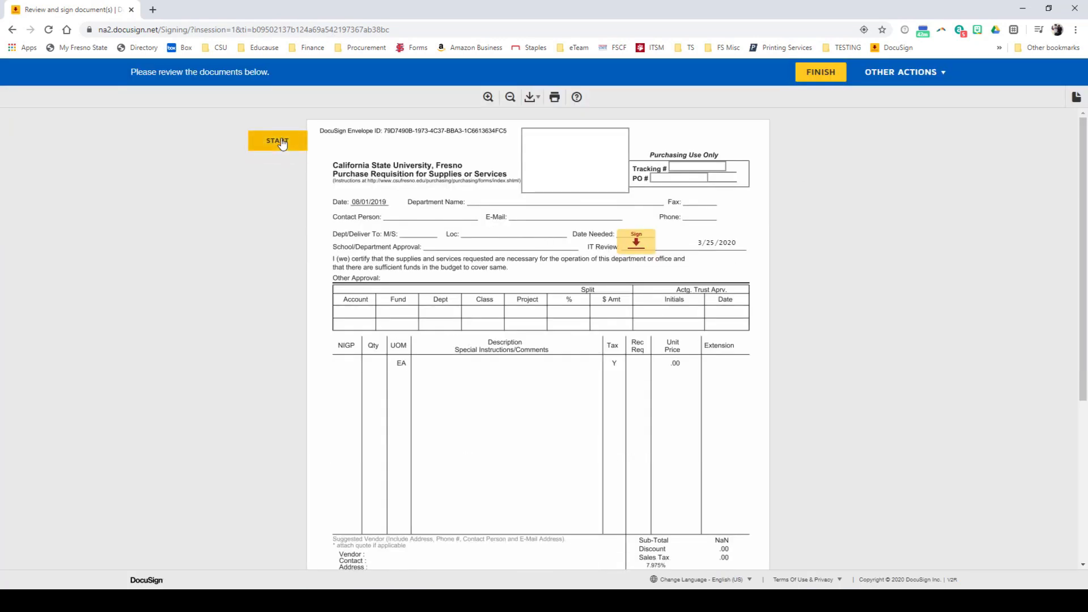
click(638, 244)
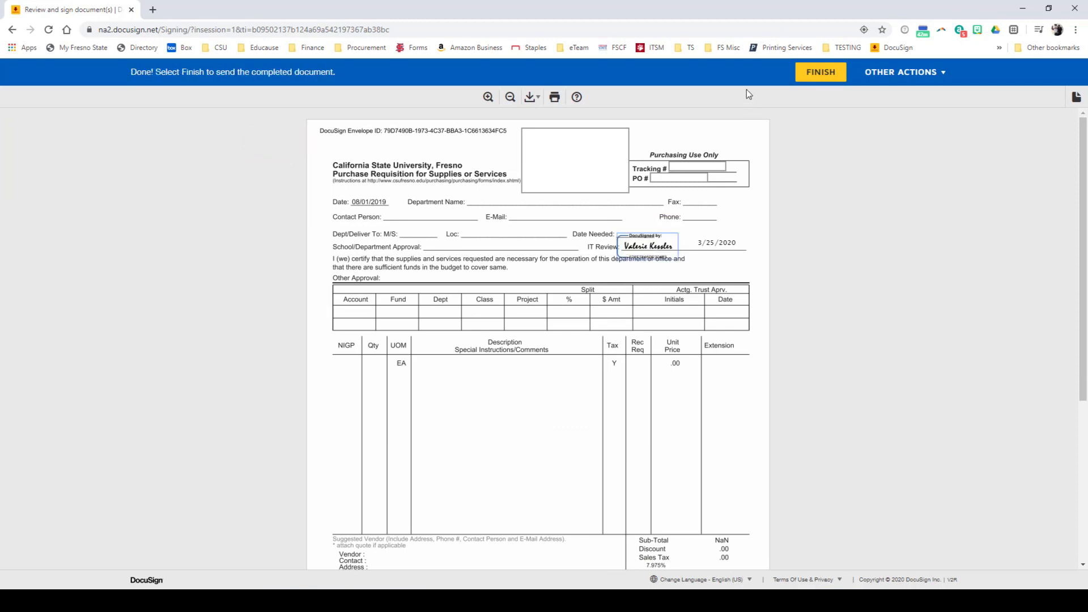
click(816, 72)
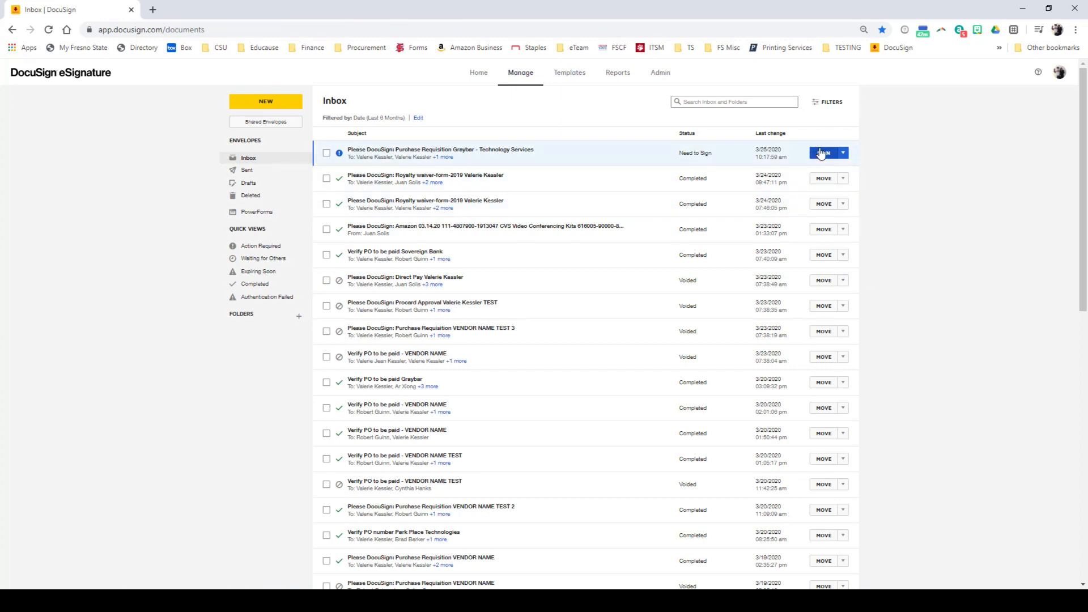
- Open the Graybar requisition from the Inbox for signing, sign the School/Department Approval and Actg. Trust Aprv. fields, and finish
click(824, 153)
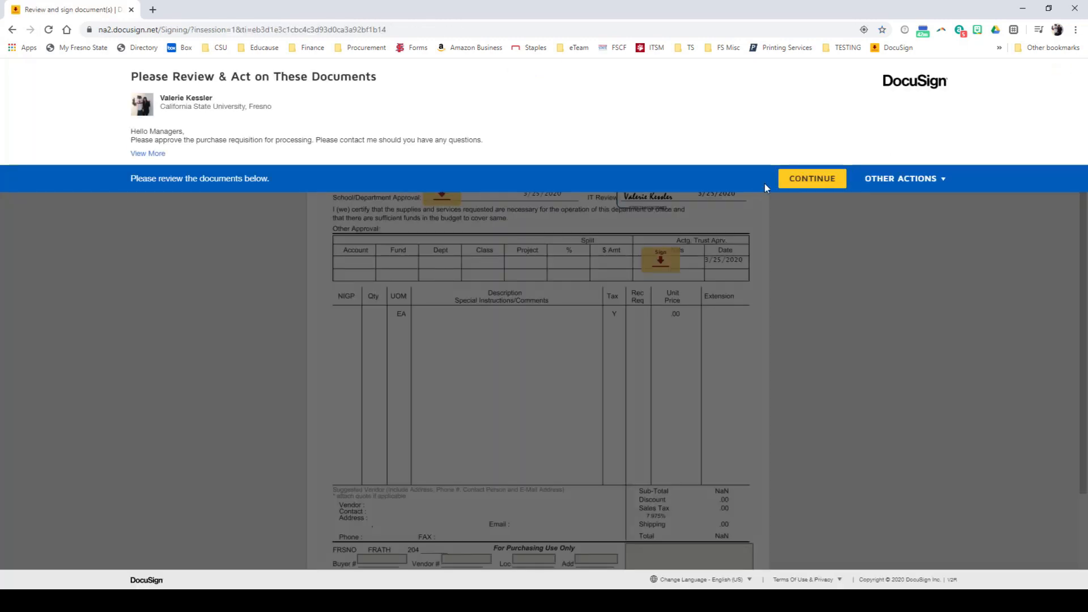
click(791, 178)
click(442, 243)
click(661, 309)
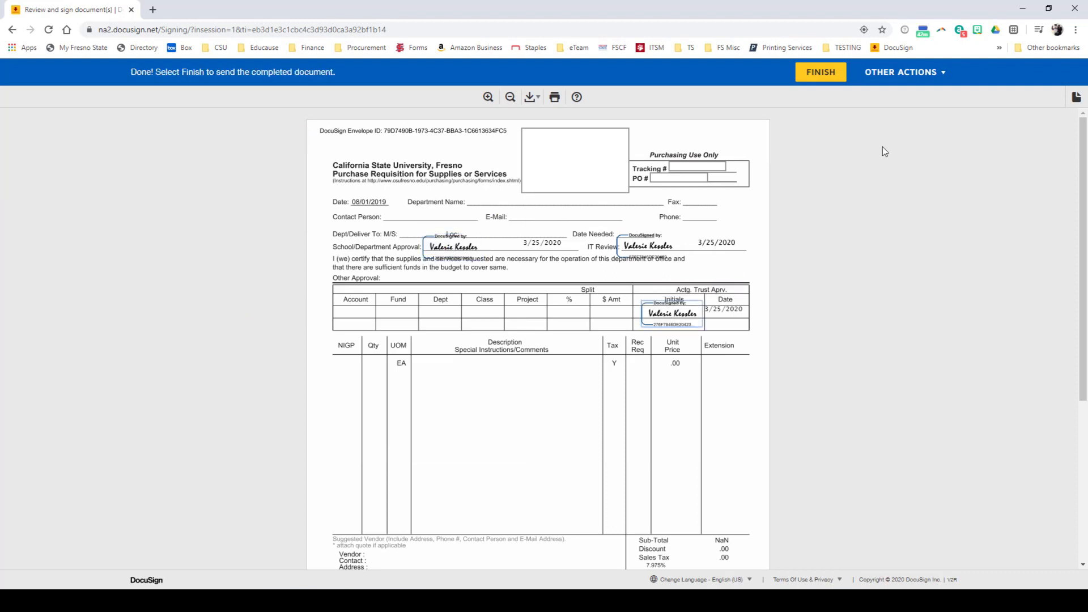
click(821, 72)
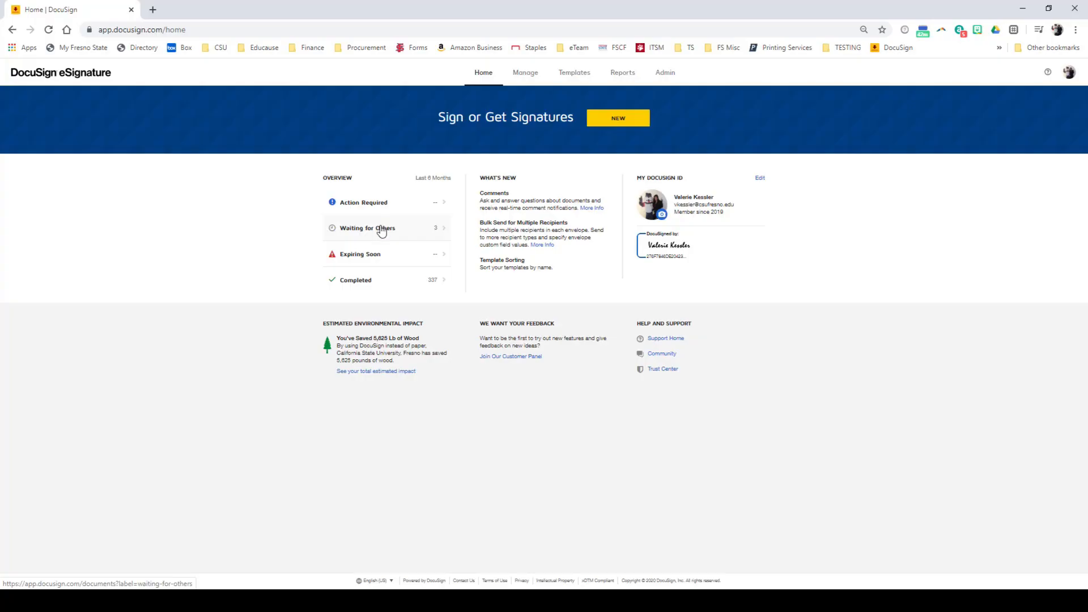
- Open the Graybar purchase requisition among the envelopes waiting for others and review its envelope history
click(385, 200)
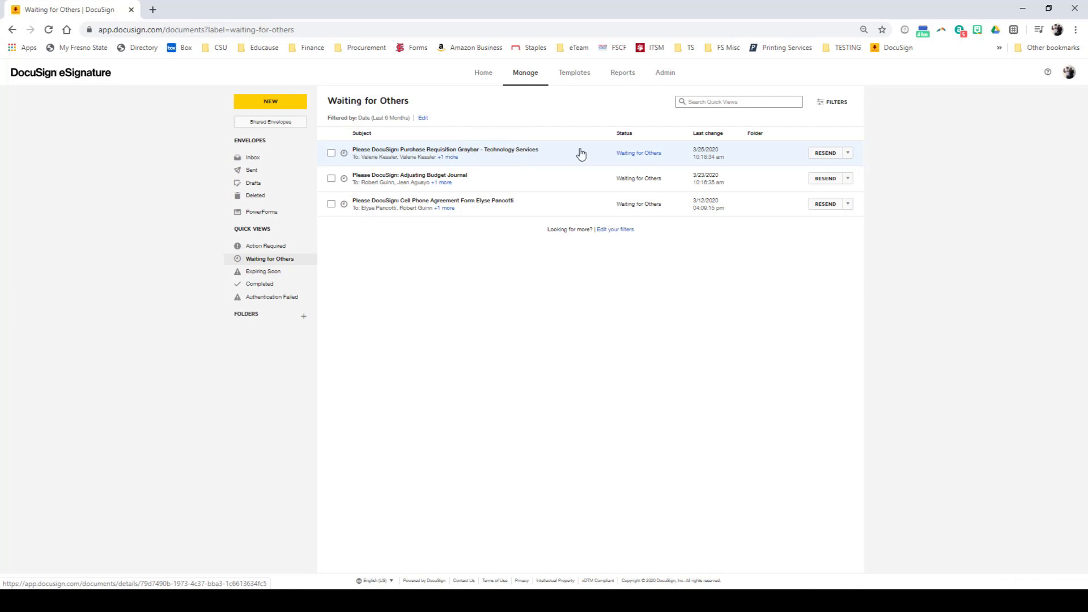
click(466, 156)
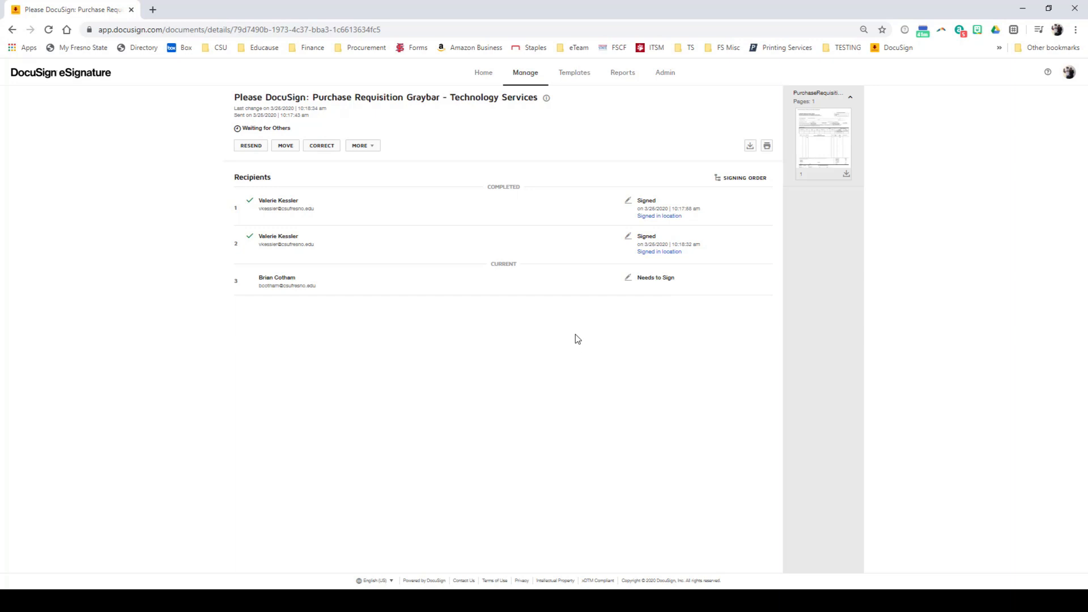
click(359, 146)
click(361, 200)
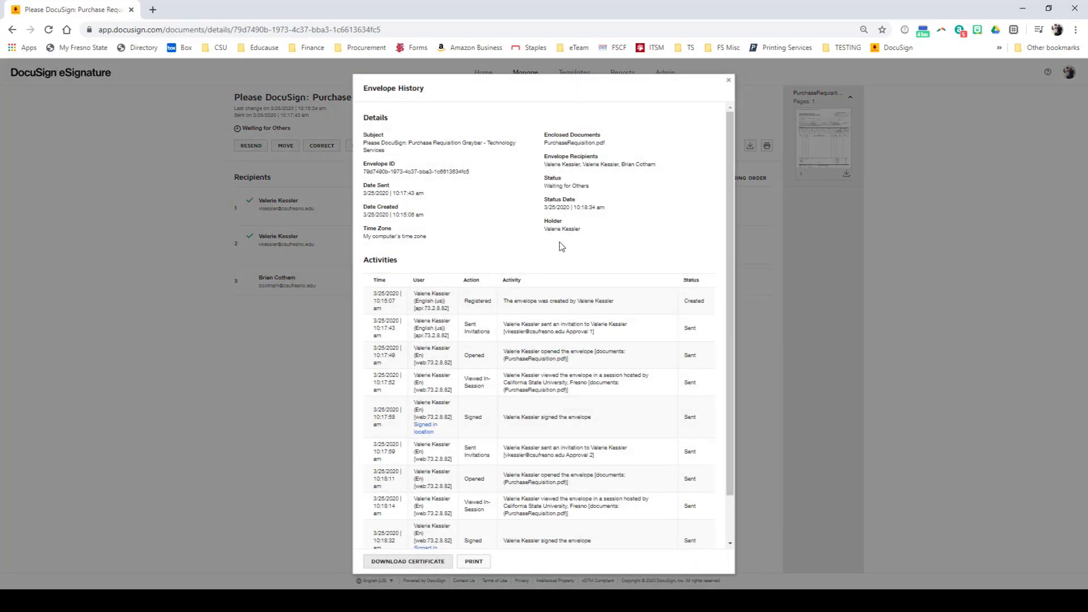
drag(730, 146, 730, 195)
click(730, 81)
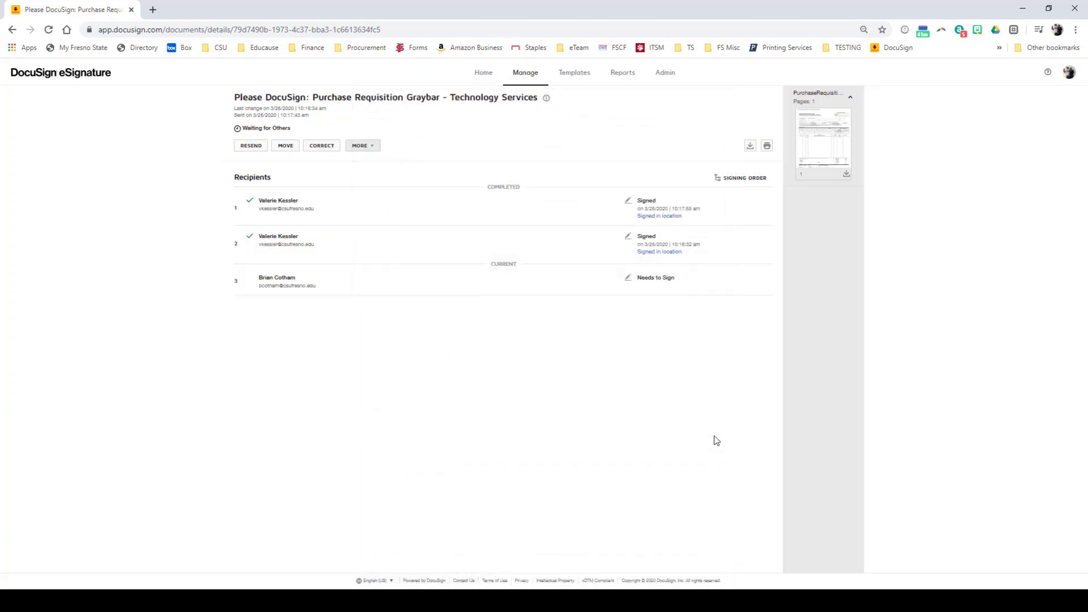
- Preview the signed PurchaseRequisition.pdf and return to the envelope details
click(846, 160)
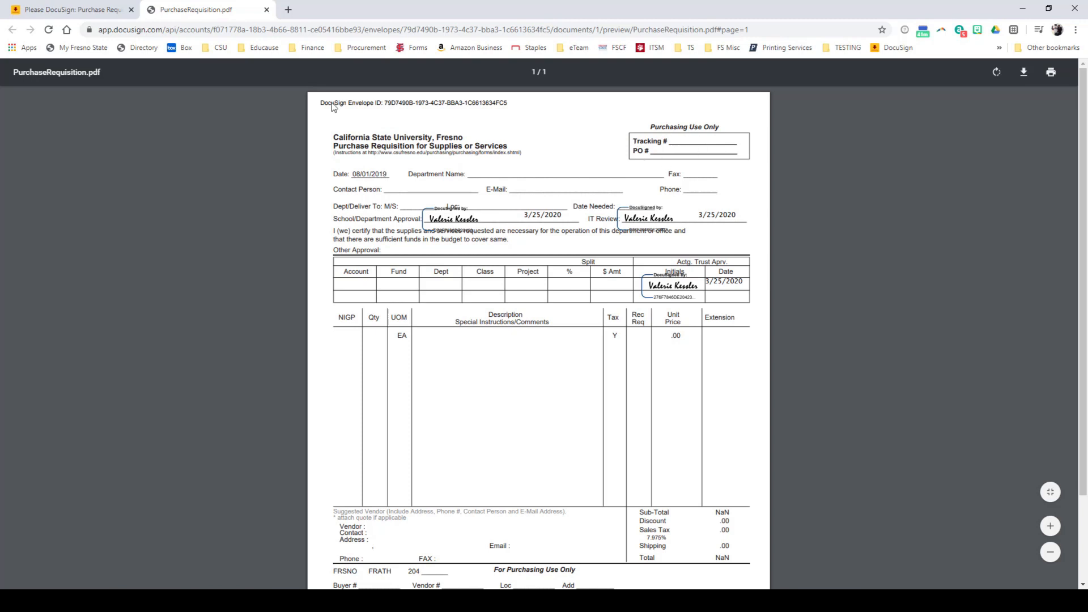
click(84, 12)
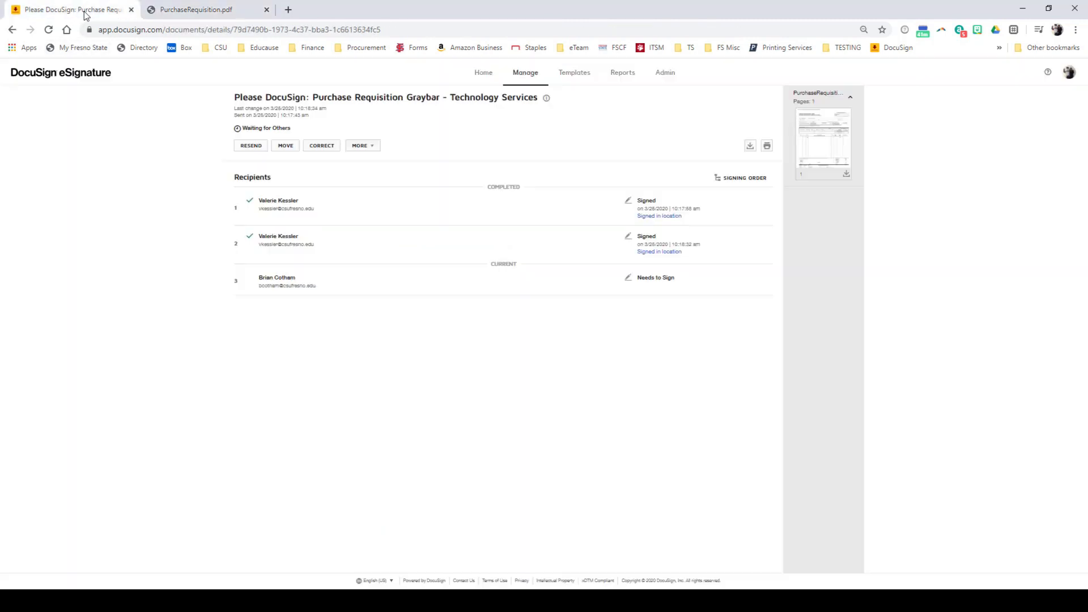
- Set the envelope download to combine all PDFs into one file
click(749, 147)
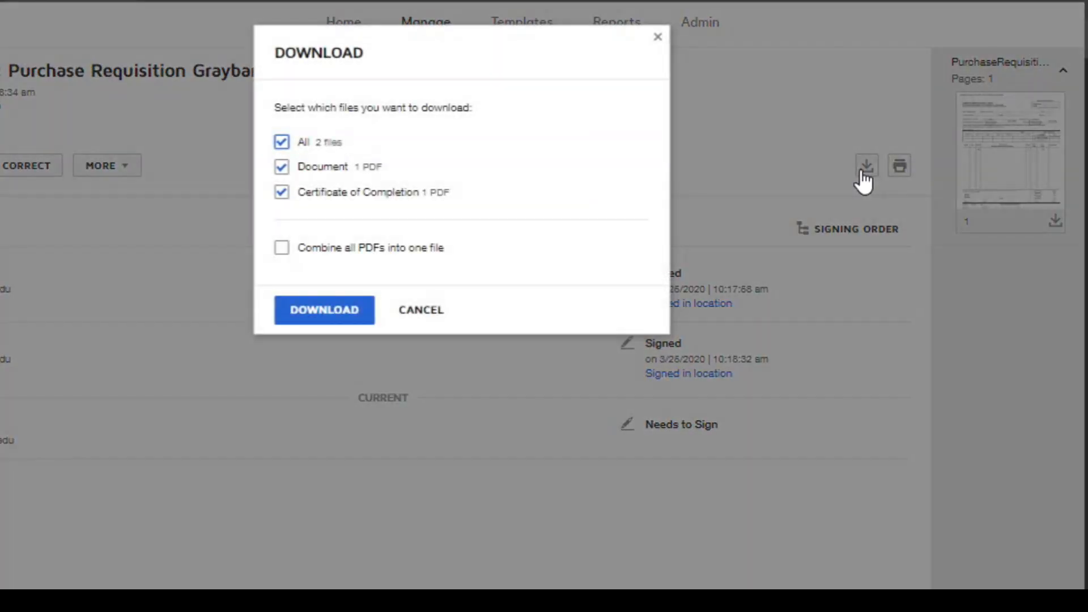
click(281, 248)
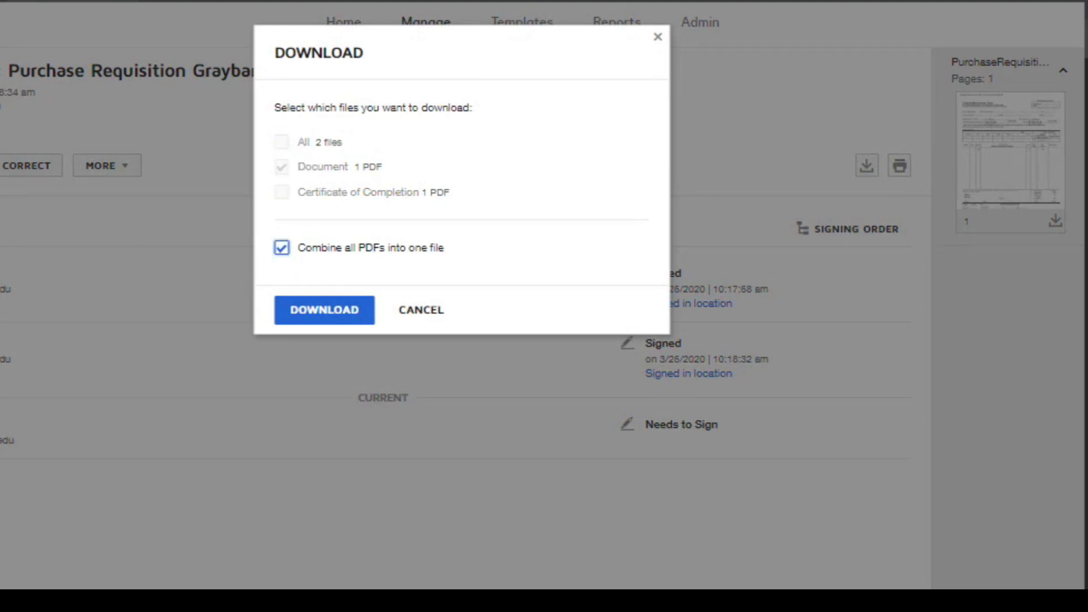